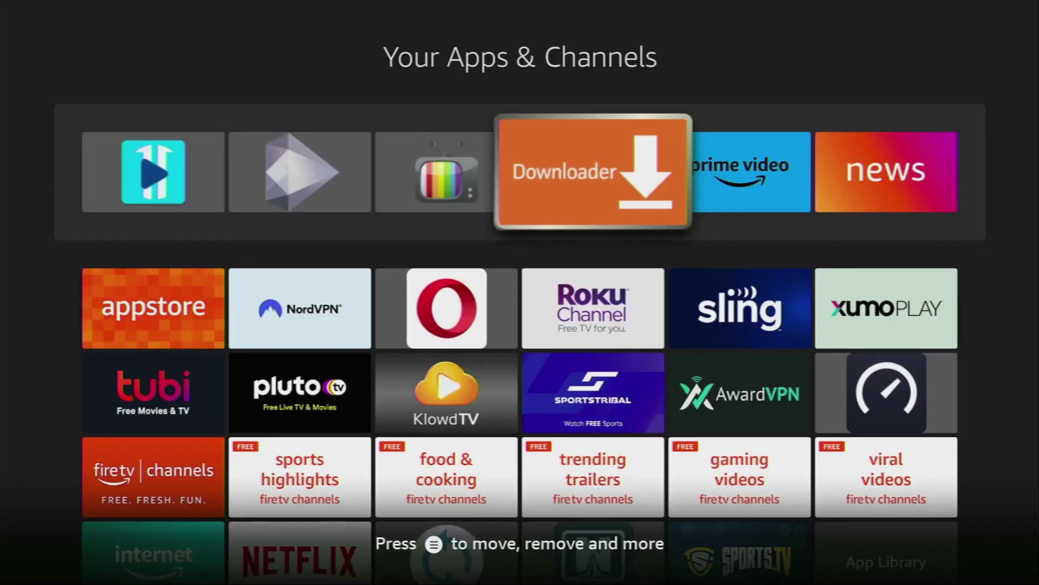
- Back out of Your Apps & Channels to the Fire TV Home tab
{"action": "key", "text": "Escape"}
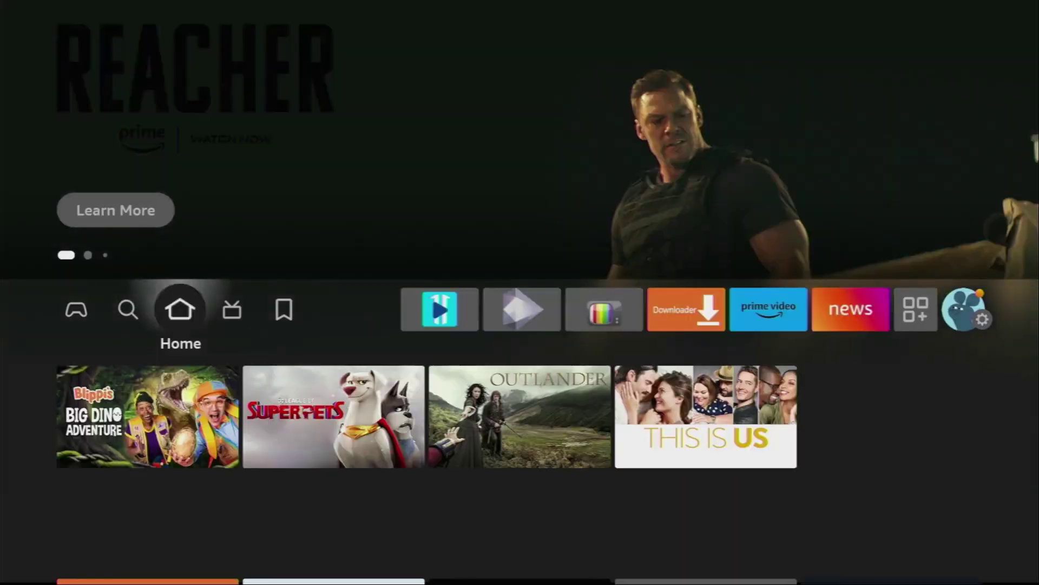
{"action": "key", "text": "Left"}
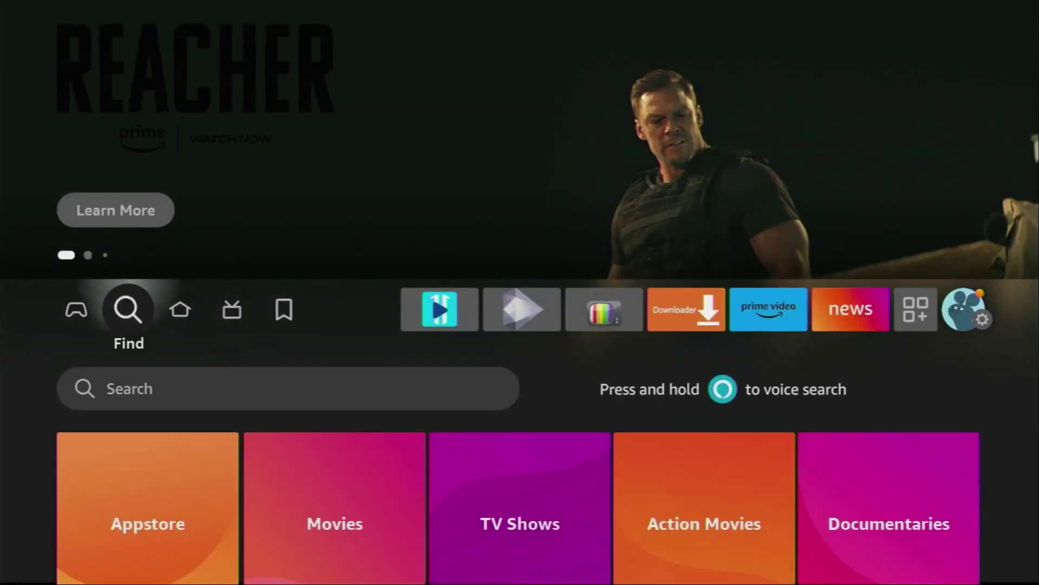
{"action": "key", "text": "Return"}
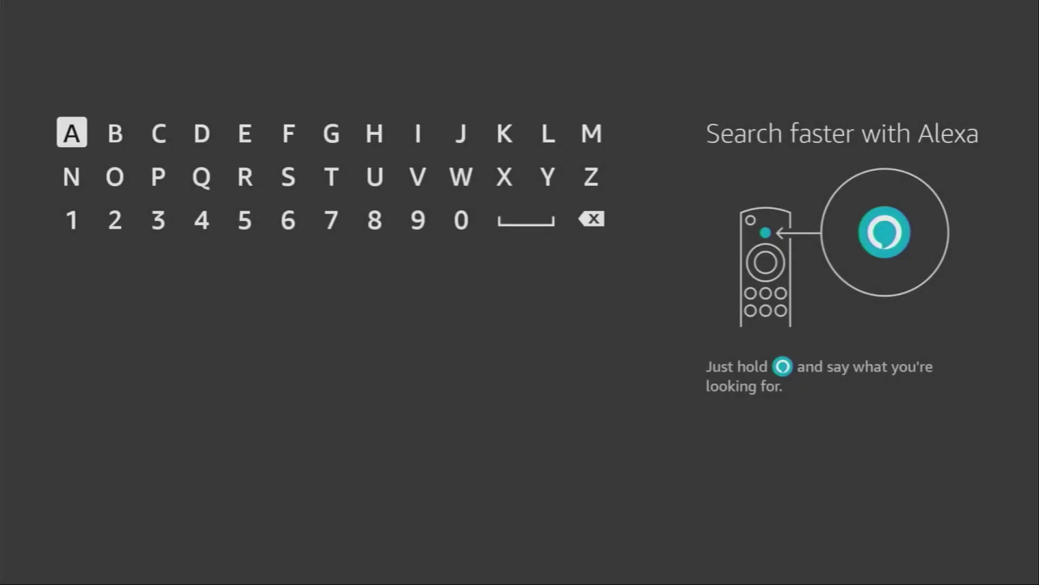
{"action": "key", "text": "Right"}
{"action": "key", "text": "Right"}
{"action": "key", "text": "Right"}
{"action": "key", "text": "Return"}
{"action": "key", "text": "Down"}
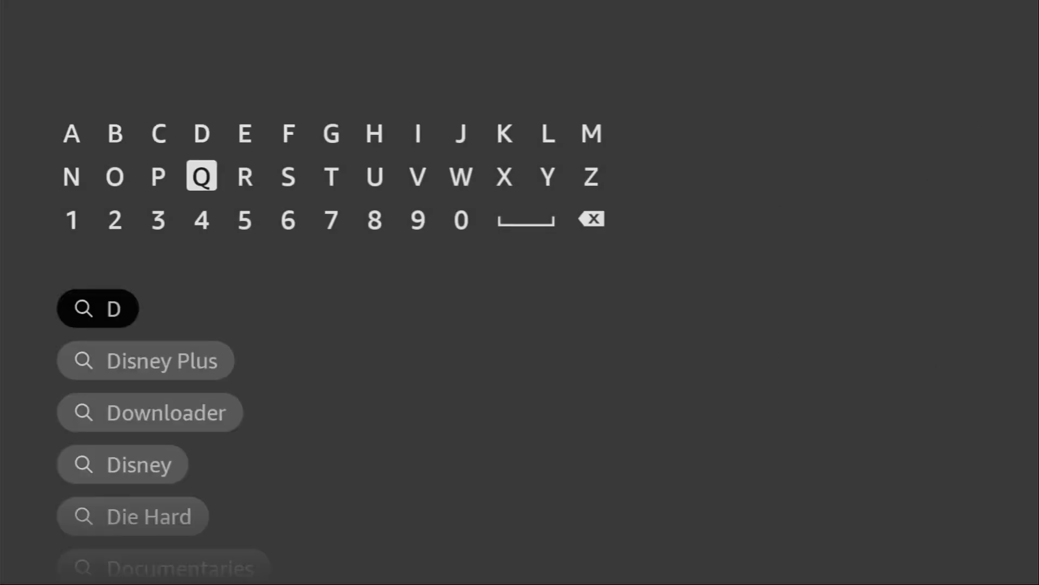
{"action": "key", "text": "Left"}
{"action": "key", "text": "Left"}
{"action": "key", "text": "Return"}
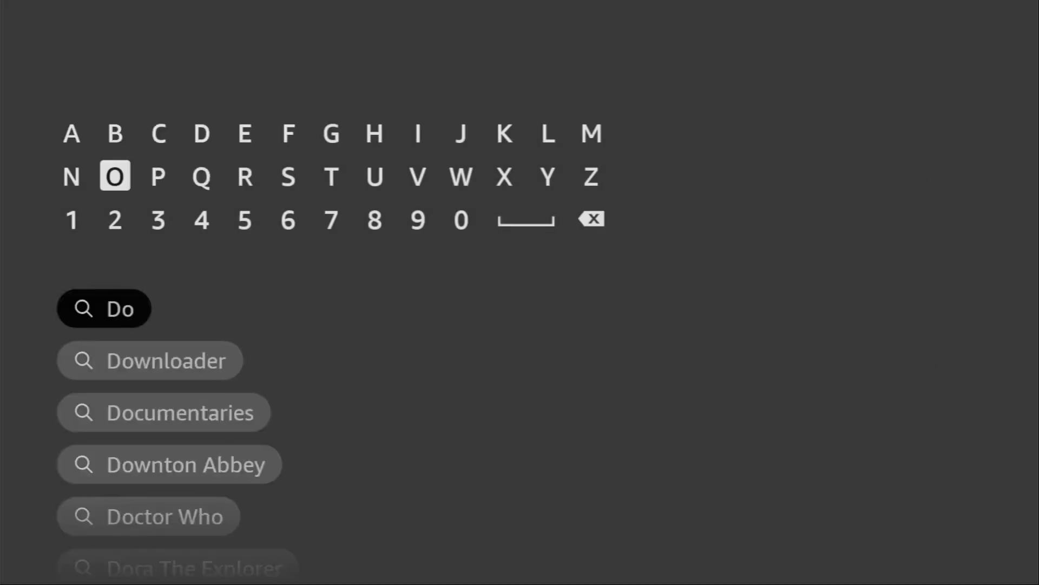
{"action": "key", "text": "Down"}
{"action": "key", "text": "Down"}
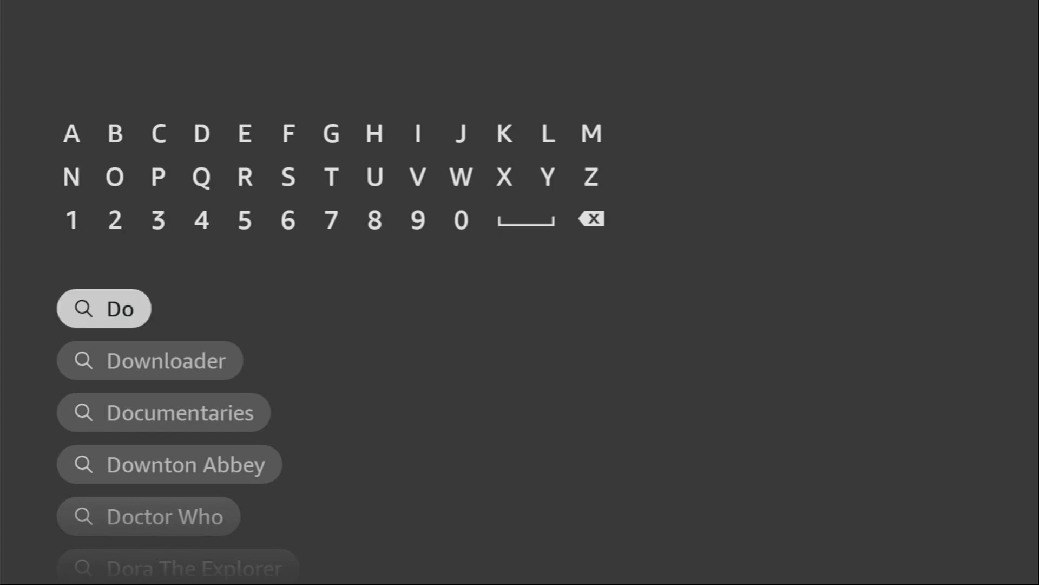
{"action": "key", "text": "Down"}
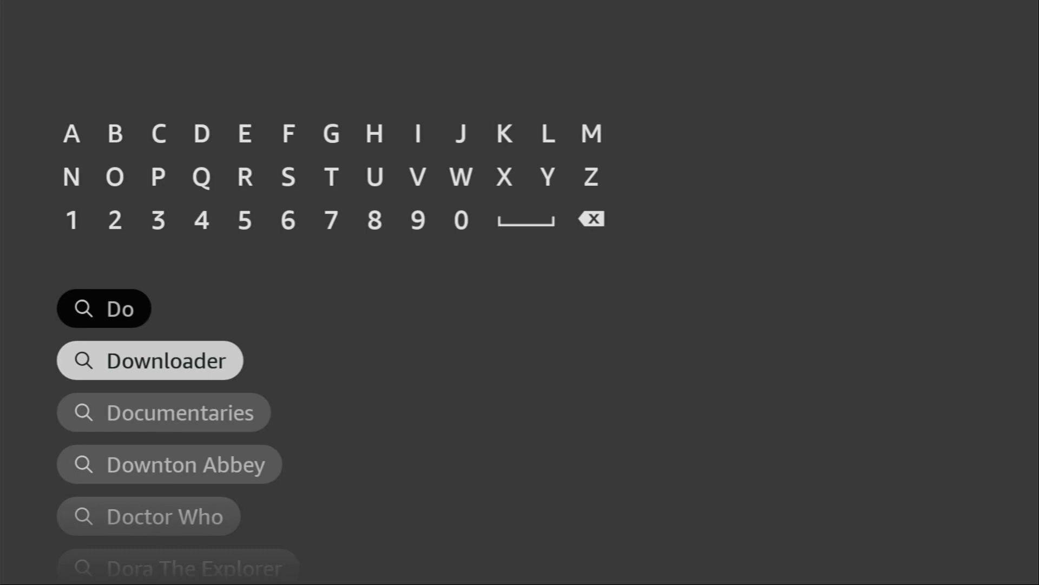
{"action": "key", "text": "Return"}
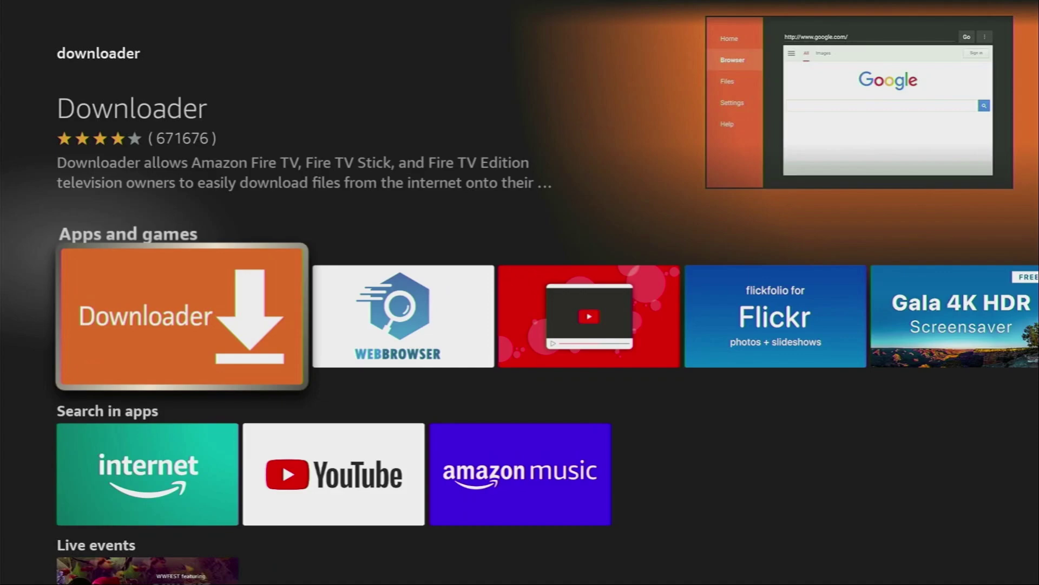
{"action": "key", "text": "Home"}
{"action": "key", "text": "Right"}
{"action": "key", "text": "Right"}
{"action": "key", "text": "Right"}
{"action": "key", "text": "Right"}
{"action": "key", "text": "Right"}
{"action": "key", "text": "Right"}
{"action": "key", "text": "Right"}
{"action": "key", "text": "Right"}
{"action": "key", "text": "Right"}
{"action": "key", "text": "Right"}
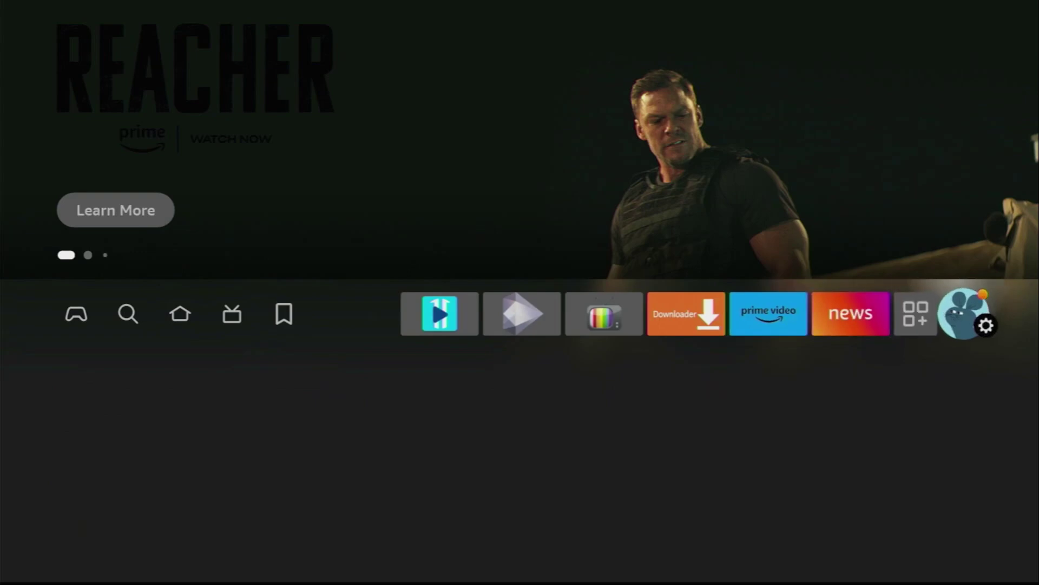
- In Settings > My Fire TV > About, press Fire TV Stick to confirm developer mode is on
{"action": "key", "text": "Down"}
{"action": "key", "text": "Down"}
{"action": "key", "text": "Down"}
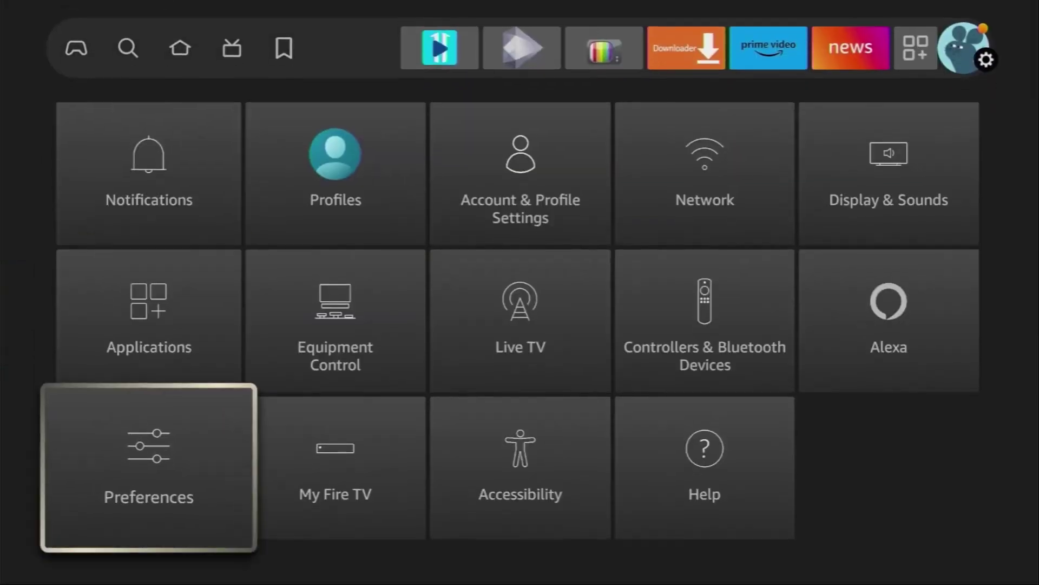
{"action": "key", "text": "Right"}
{"action": "key", "text": "Return"}
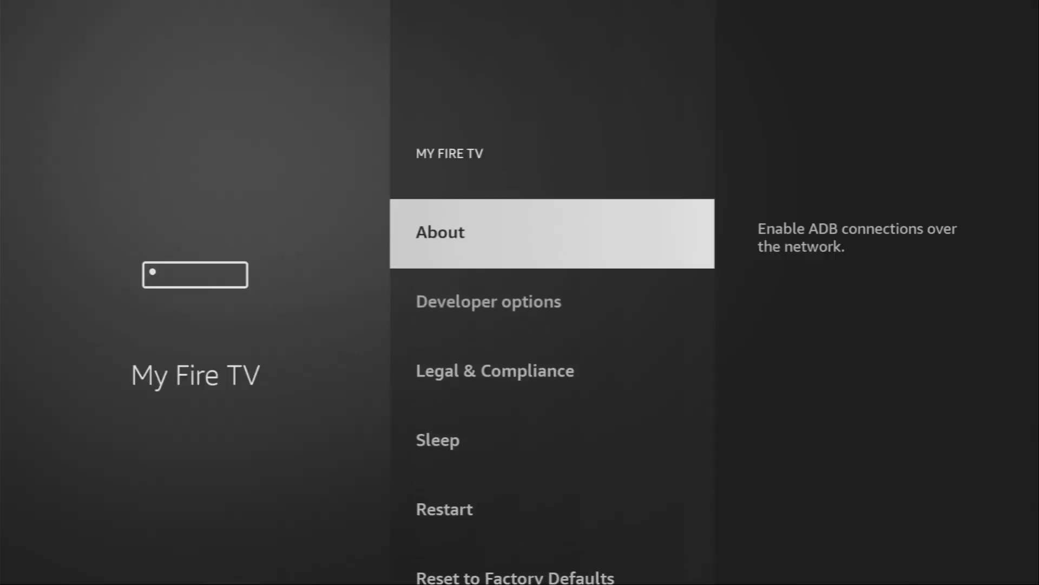
{"action": "key", "text": "Down"}
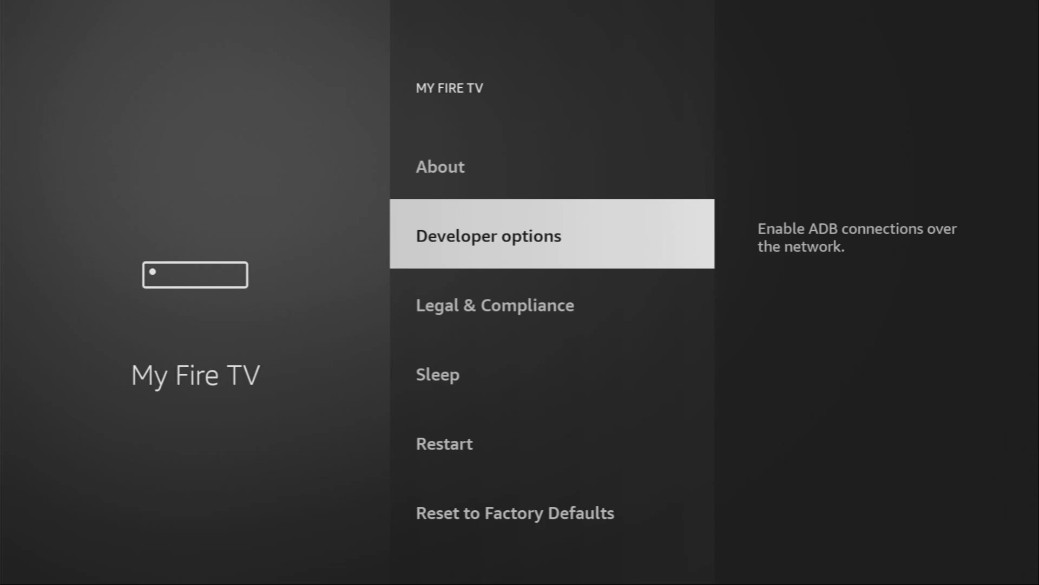
{"action": "key", "text": "Up"}
{"action": "key", "text": "Return"}
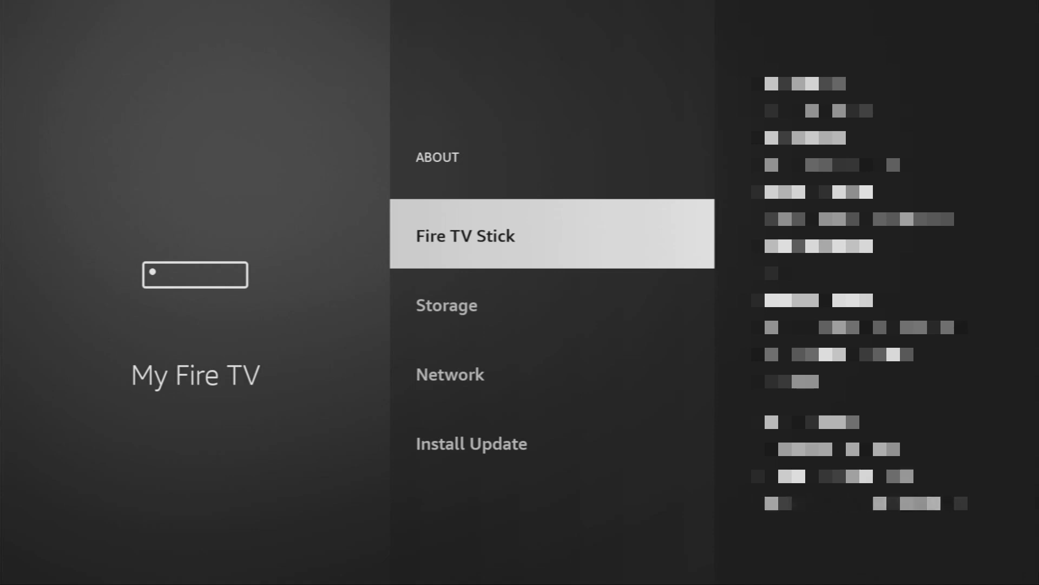
{"action": "key", "text": "Return"}
{"action": "key", "text": "Return"}
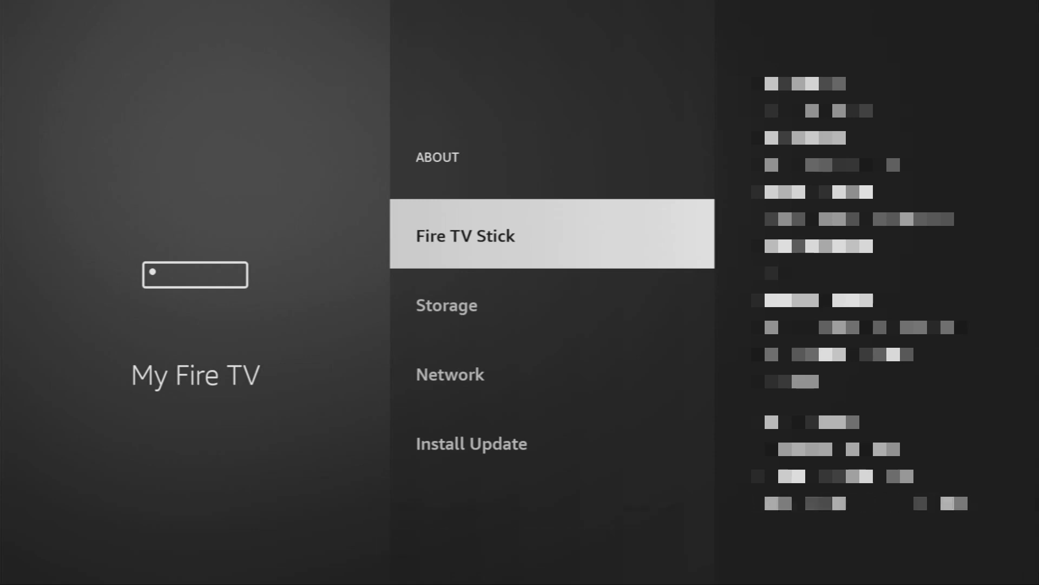
- In Developer options, toggle ADB debugging back on and confirm Downloader may install unknown apps
{"action": "key", "text": "Escape"}
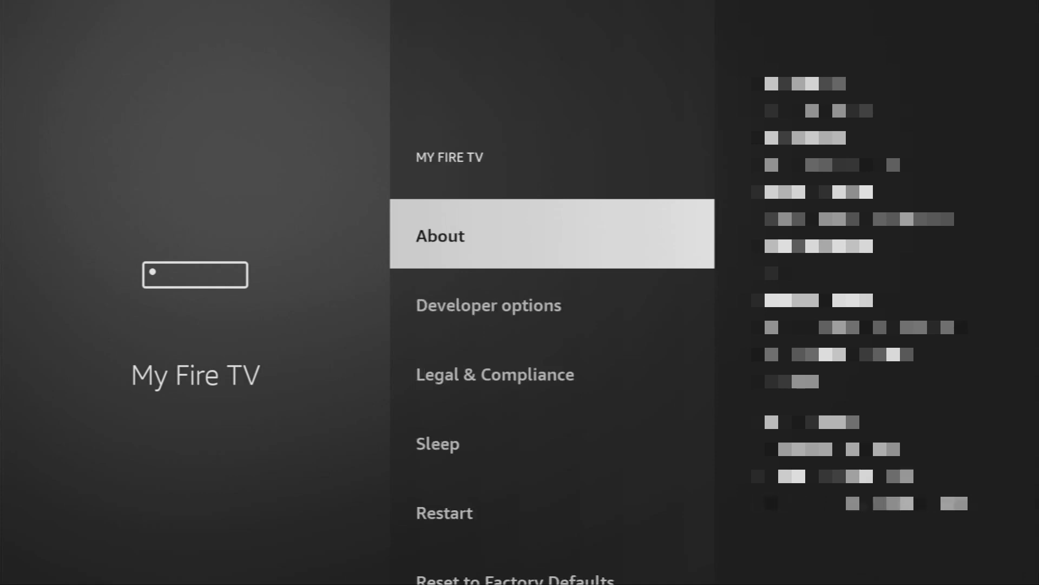
{"action": "key", "text": "Down"}
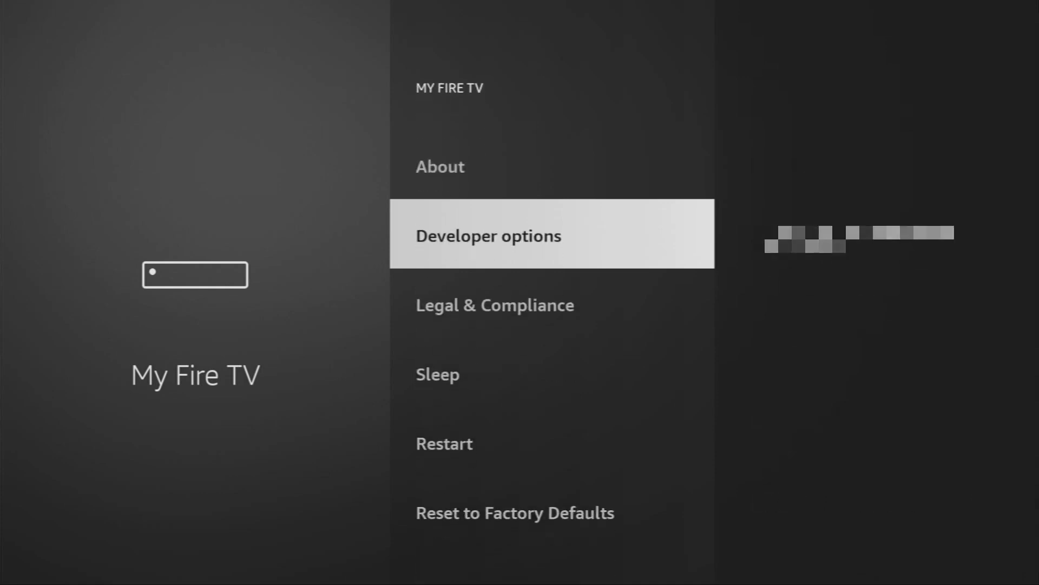
{"action": "key", "text": "Return"}
{"action": "key", "text": "Return"}
{"action": "key", "text": "Return"}
{"action": "key", "text": "Down"}
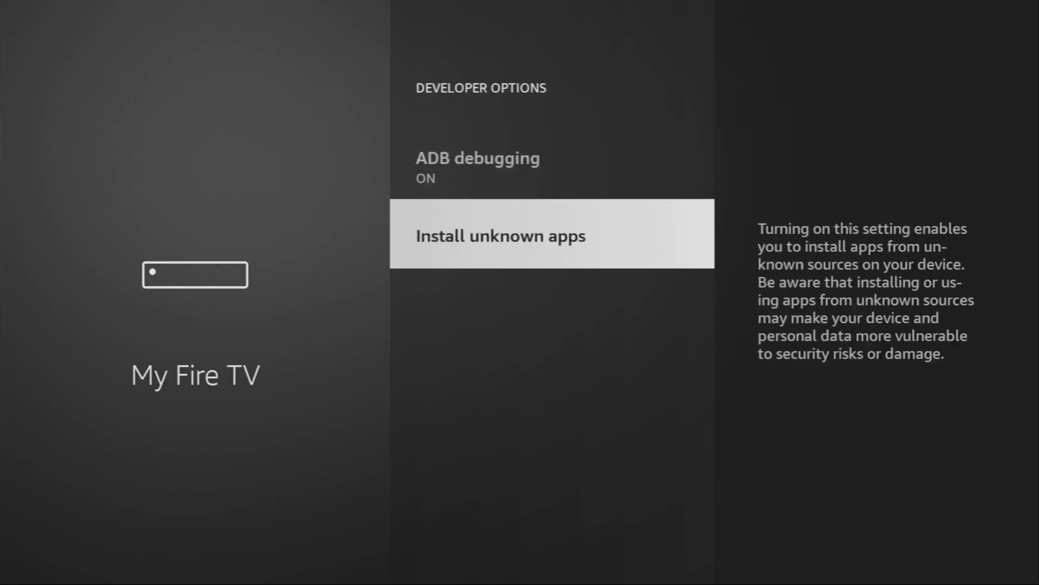
{"action": "key", "text": "Return"}
{"action": "key", "text": "Down"}
{"action": "key", "text": "Down"}
{"action": "key", "text": "Down"}
{"action": "key", "text": "Down"}
{"action": "key", "text": "Down"}
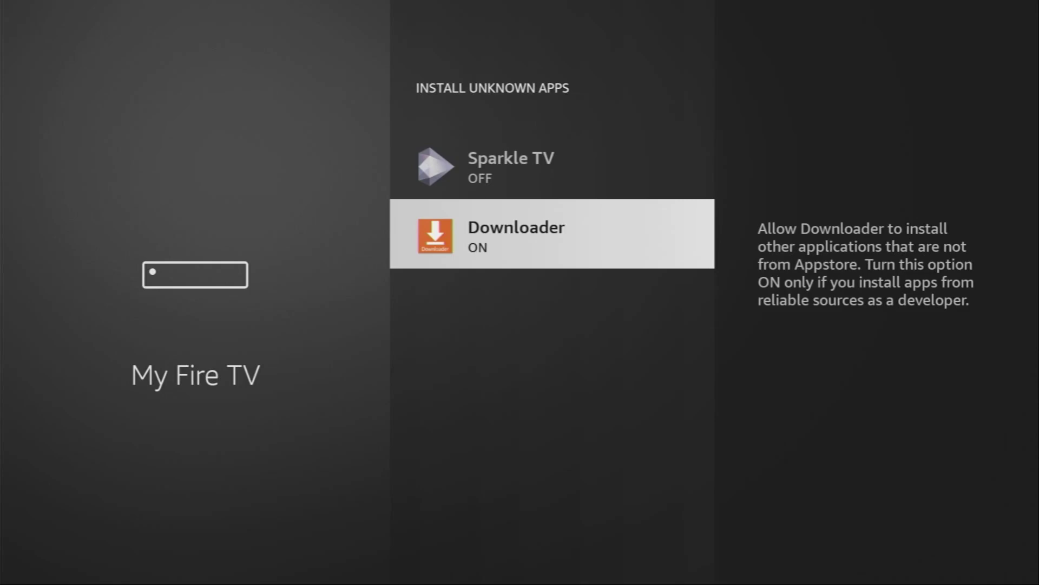
- Return Home, select Downloader, and bring up then close the apps and channels overview
{"action": "key", "text": "Home"}
{"action": "key", "text": "Right"}
{"action": "key", "text": "Right"}
{"action": "key", "text": "Right"}
{"action": "key", "text": "Right"}
{"action": "key", "text": "Right"}
{"action": "key", "text": "Right"}
{"action": "key", "text": "Menu"}
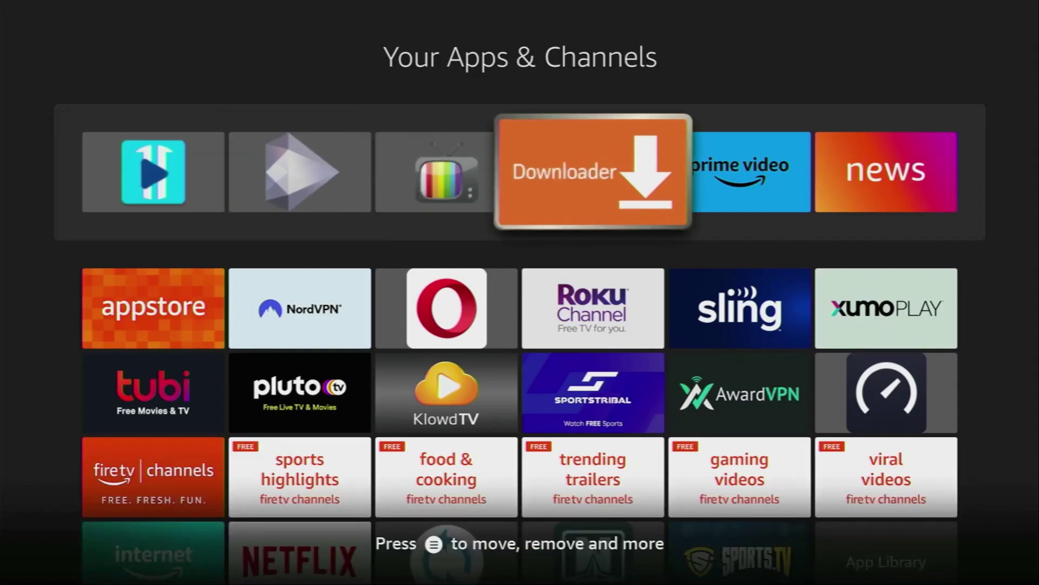
{"action": "key", "text": "Escape"}
- Launch Downloader and enter iptvsmarters.com in its URL box
{"action": "key", "text": "Return"}
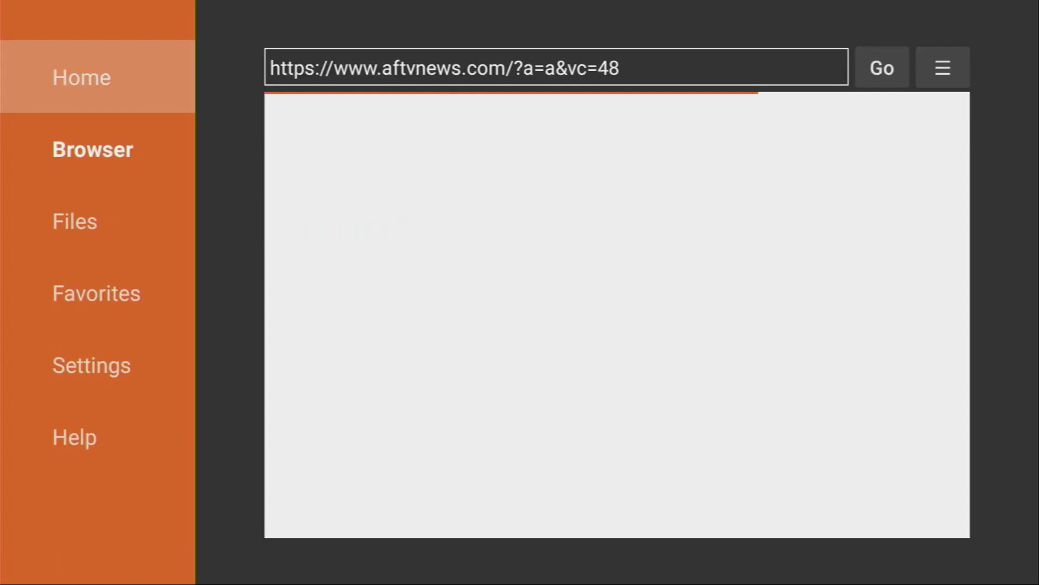
{"action": "key", "text": "Return"}
{"action": "key", "text": "Up"}
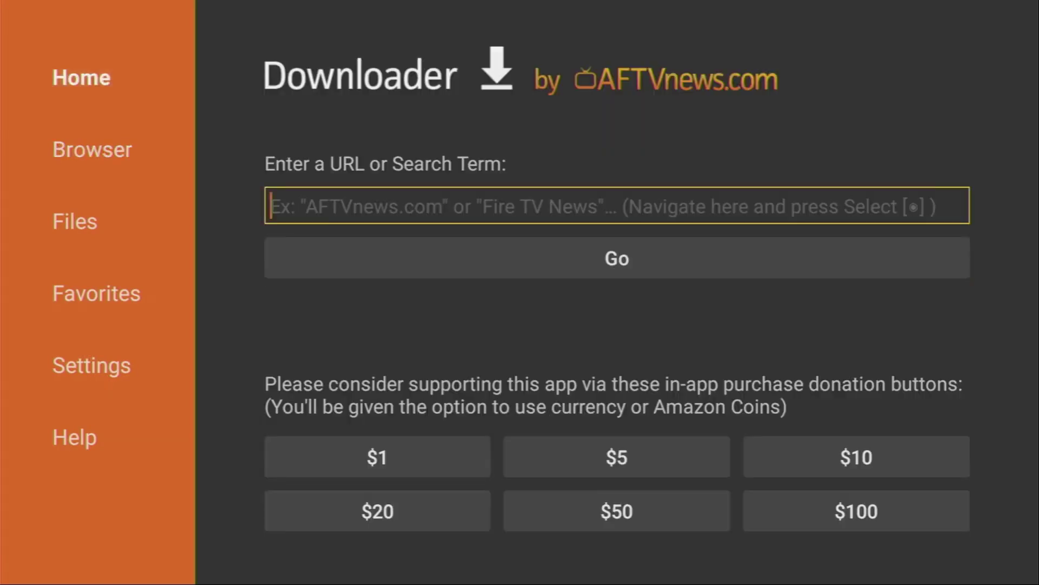
{"action": "key", "text": "Return"}
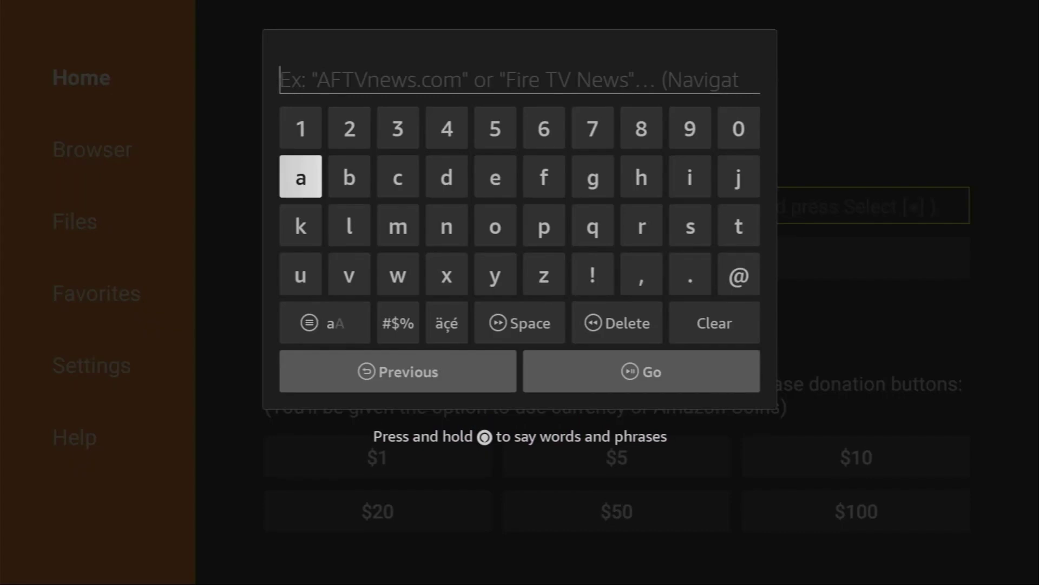
{"action": "key", "text": "Right"}
{"action": "type", "text": "iptvsmarters.com"}
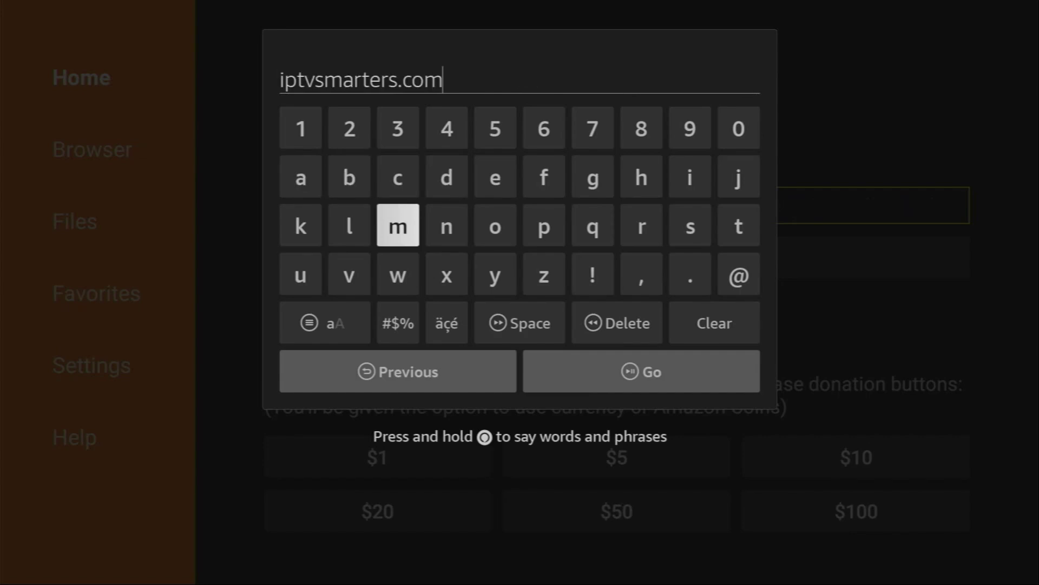
{"action": "key", "text": "Down"}
{"action": "key", "text": "Down"}
{"action": "key", "text": "Down"}
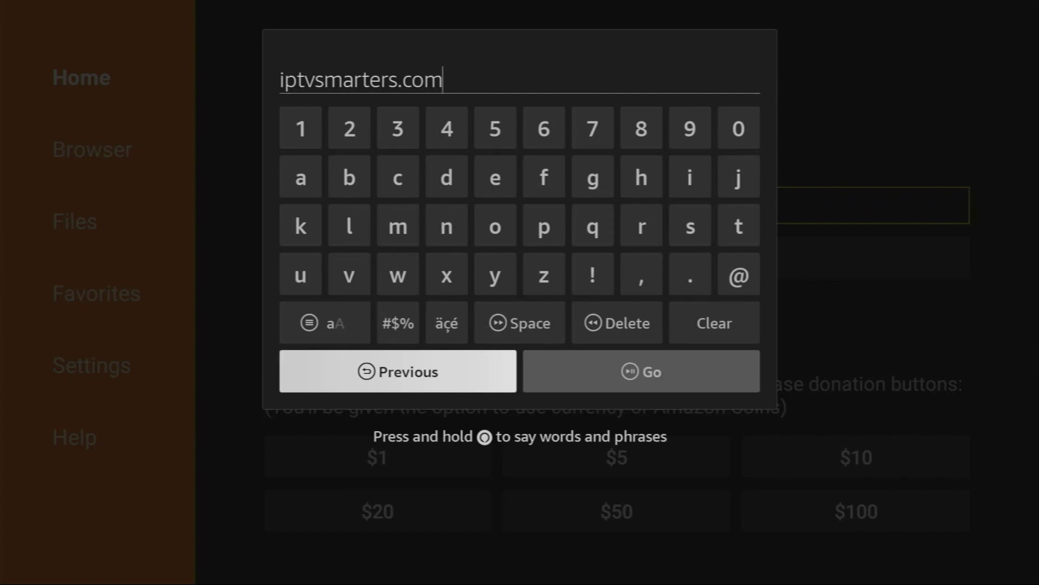
- Load iptvsmarters.com, go to its DOWNLOADS section, and scroll to the version 4.0 buttons
{"action": "key", "text": "Right"}
{"action": "key", "text": "Return"}
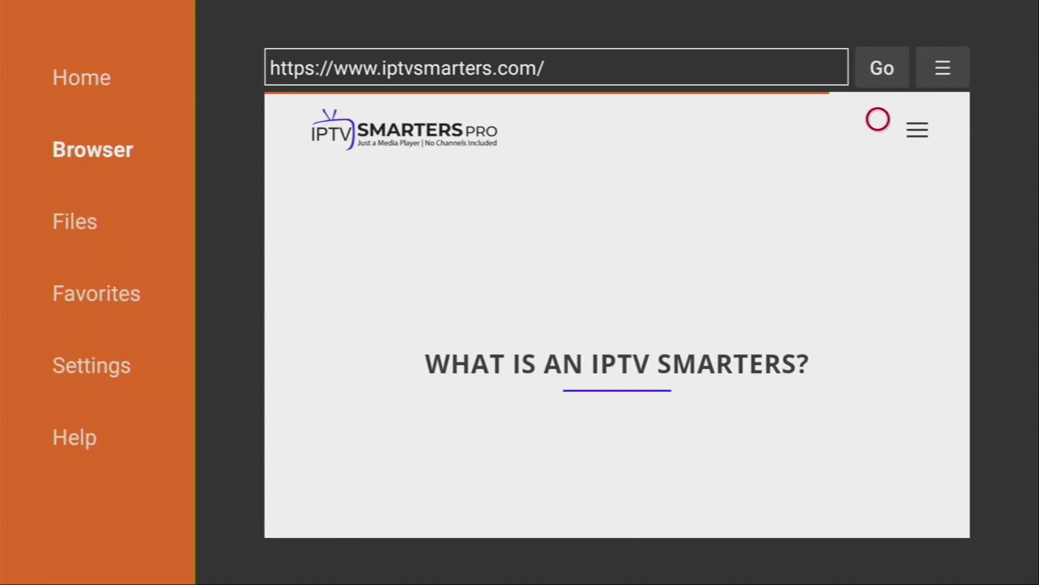
{"action": "left_click", "coordinate": [915, 119]}
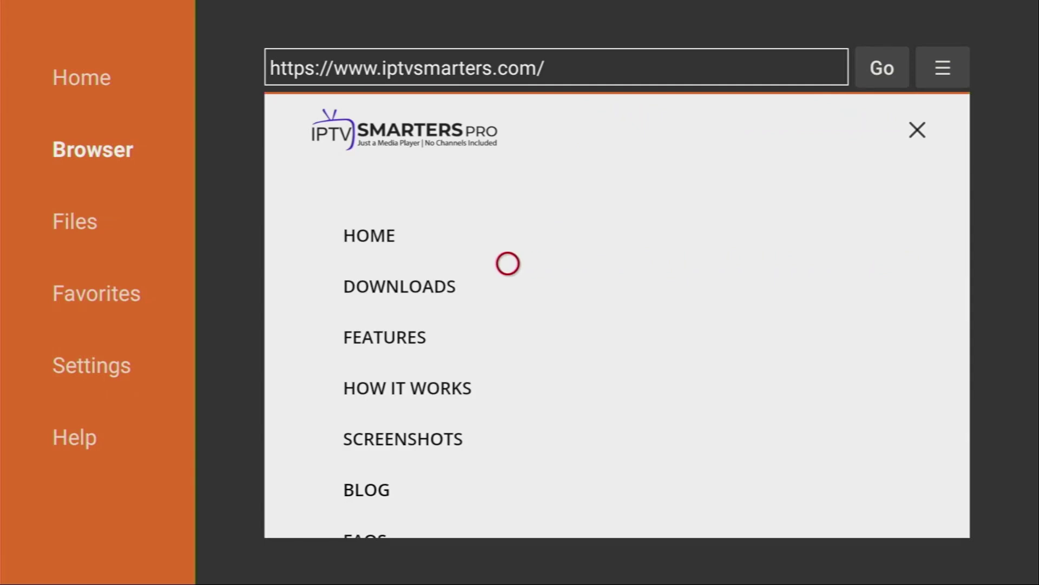
{"action": "left_click", "coordinate": [417, 300]}
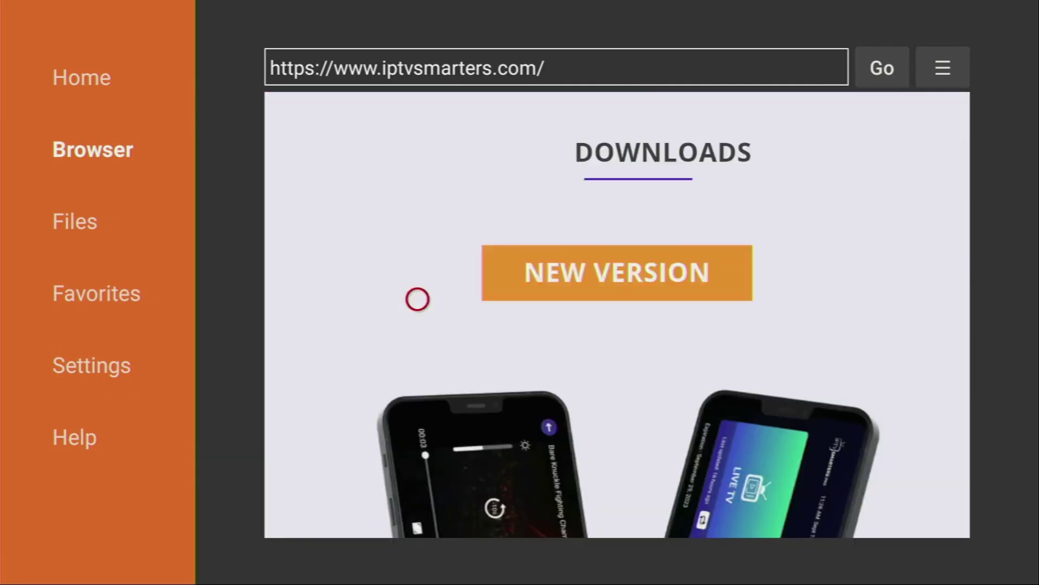
{"action": "scroll", "coordinate": [544, 515], "scroll_direction": "down", "scroll_amount": 6}
{"action": "scroll", "coordinate": [544, 515], "scroll_direction": "down", "scroll_amount": 7}
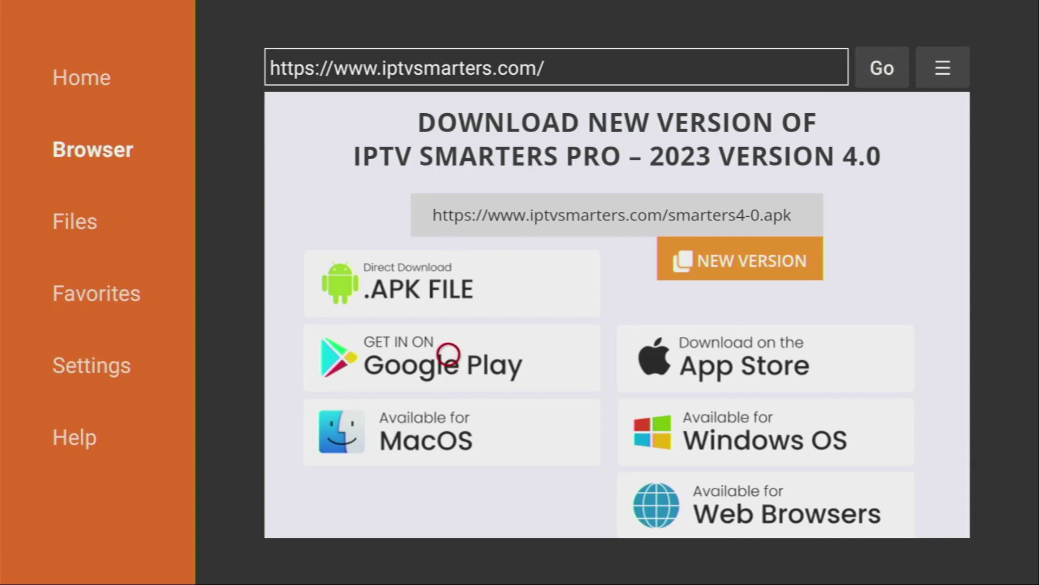
{"action": "scroll", "coordinate": [448, 462], "scroll_direction": "down", "scroll_amount": 8}
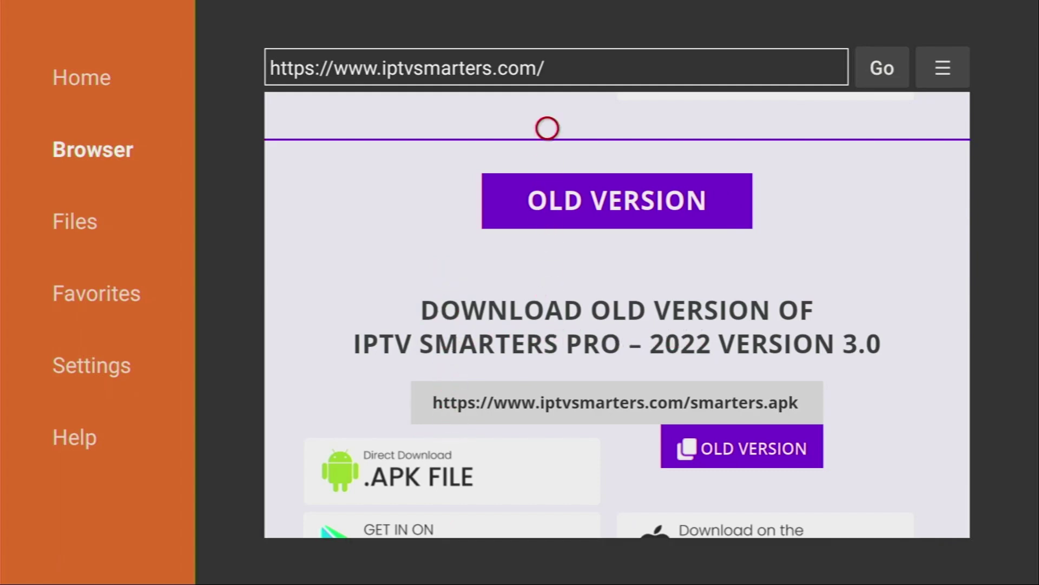
{"action": "scroll", "coordinate": [548, 111], "scroll_direction": "up", "scroll_amount": 10}
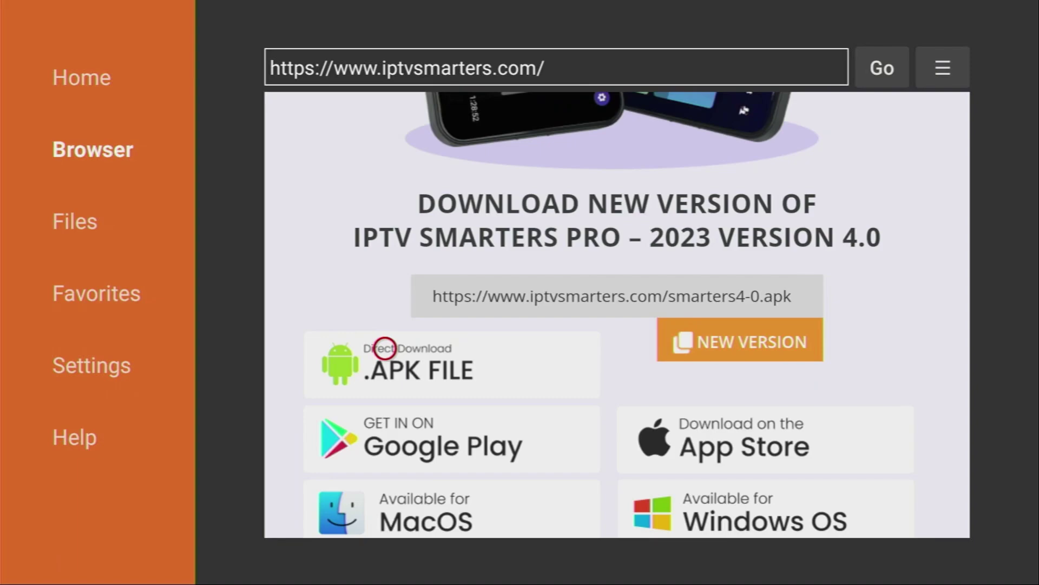
- Download smarters4-0.apk via Direct Download, install IPTV Smarters Pro, and finish with Done
{"action": "left_click", "coordinate": [385, 348]}
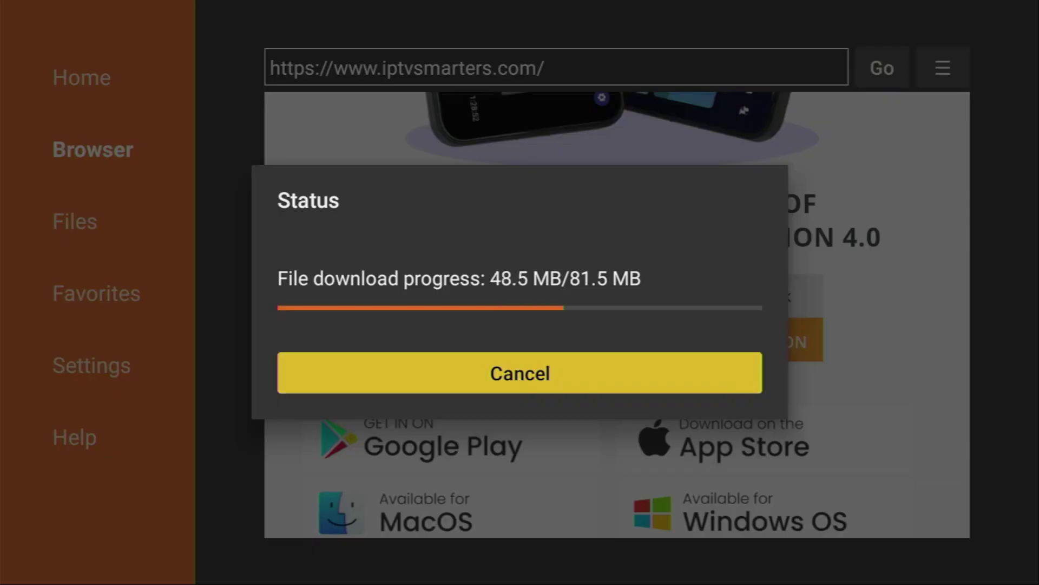
{"action": "key", "text": "Right"}
{"action": "key", "text": "Return"}
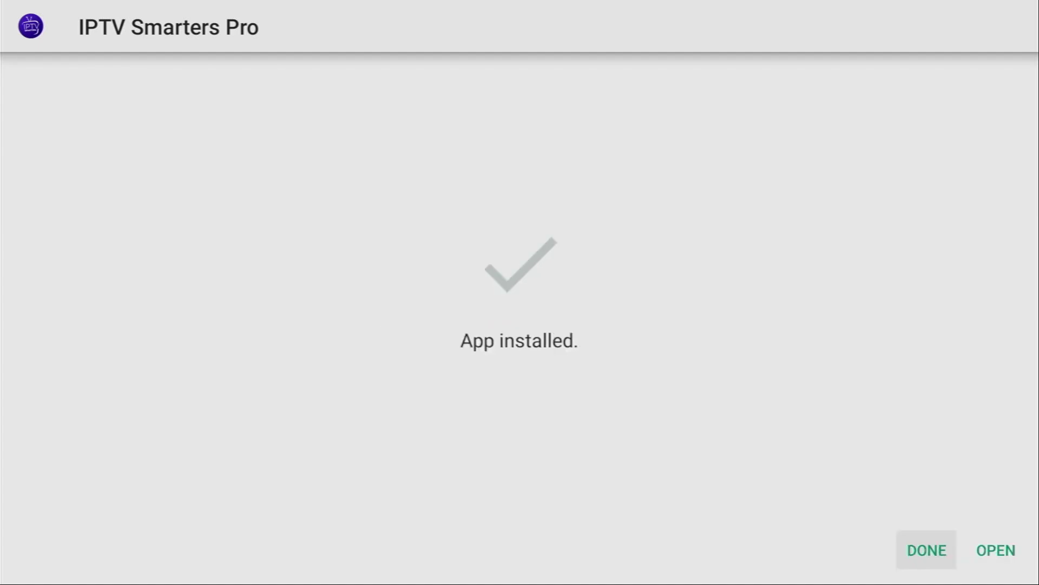
{"action": "key", "text": "Right"}
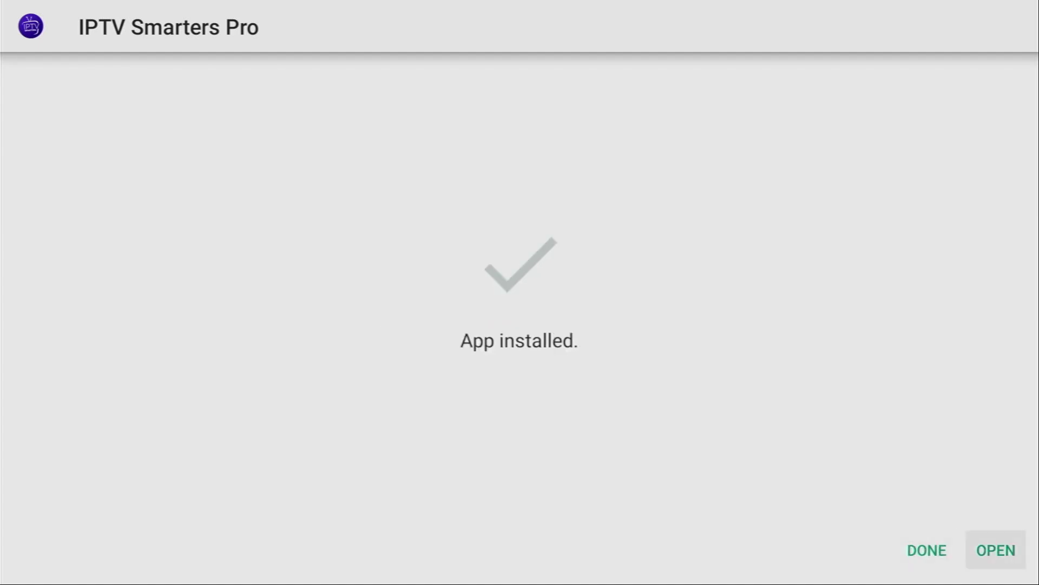
{"action": "key", "text": "Left"}
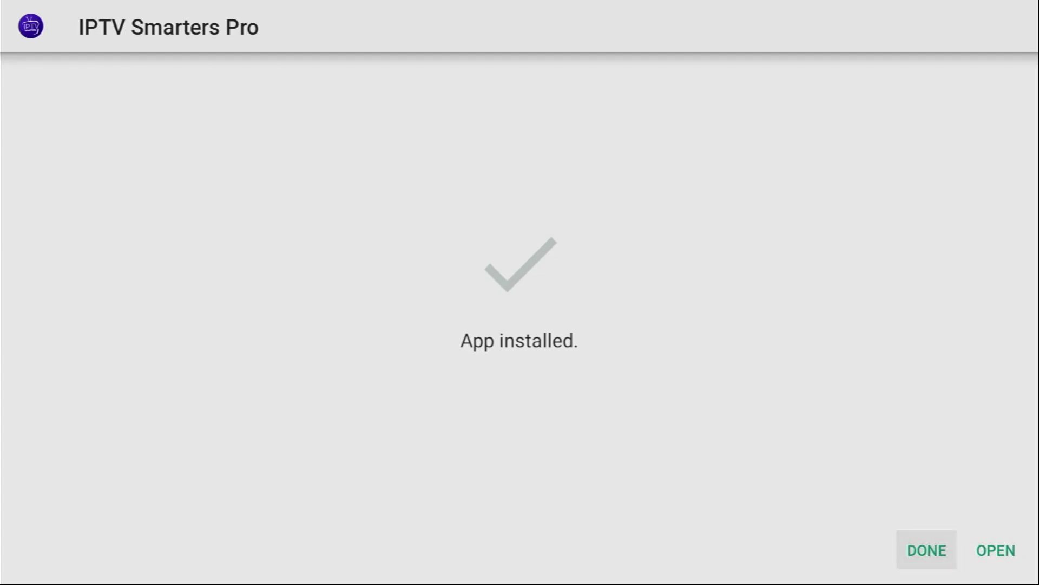
{"action": "key", "text": "Return"}
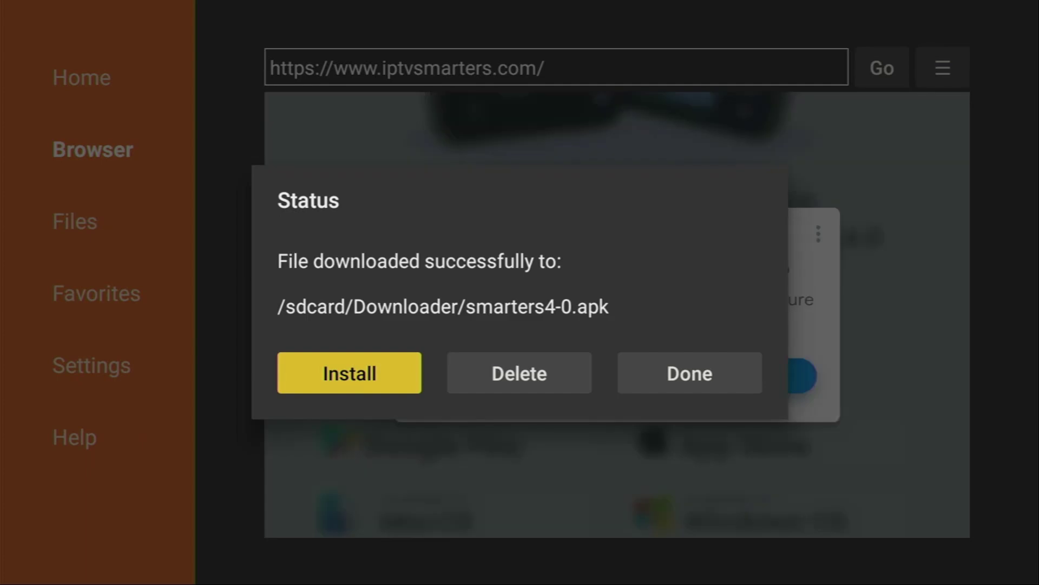
{"action": "key", "text": "Right"}
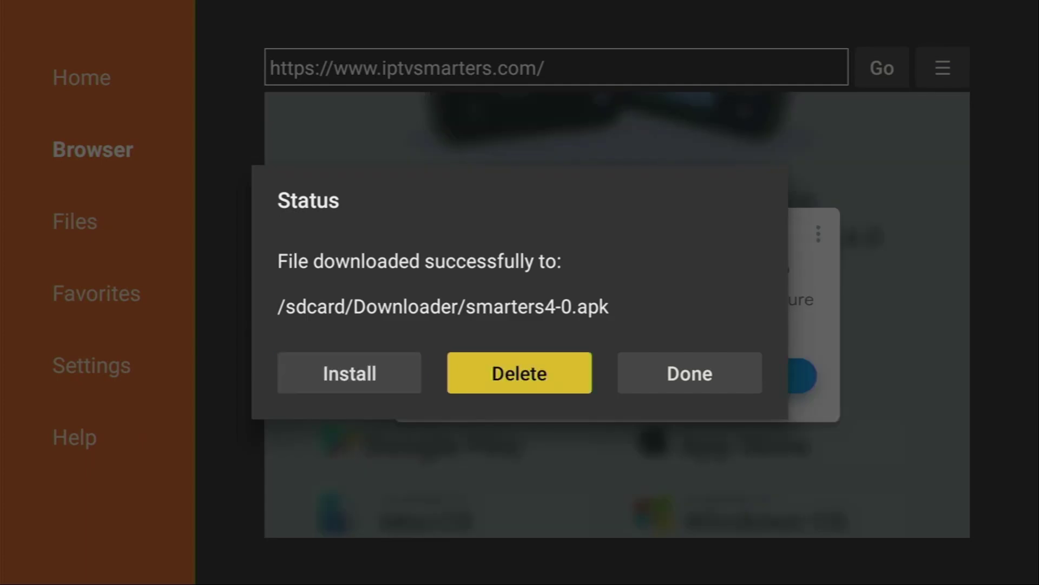
- Delete the downloaded smarters4-0.apk file from Downloader
{"action": "key", "text": "Return"}
{"action": "key", "text": "Left"}
{"action": "key", "text": "Return"}
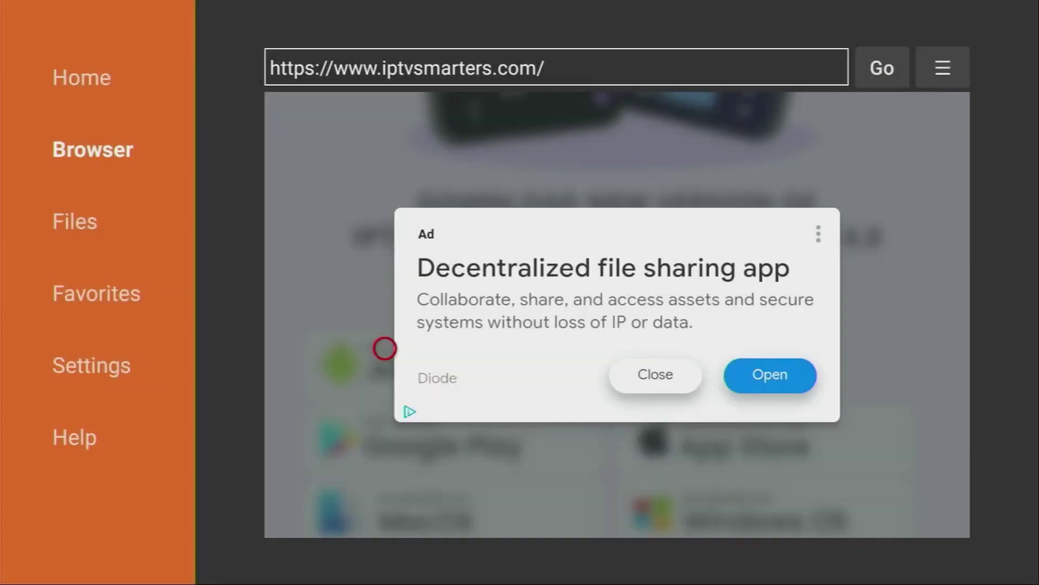
- Go to the Fire TV Home screen and open Your Apps & Channels
{"action": "key", "text": "Home"}
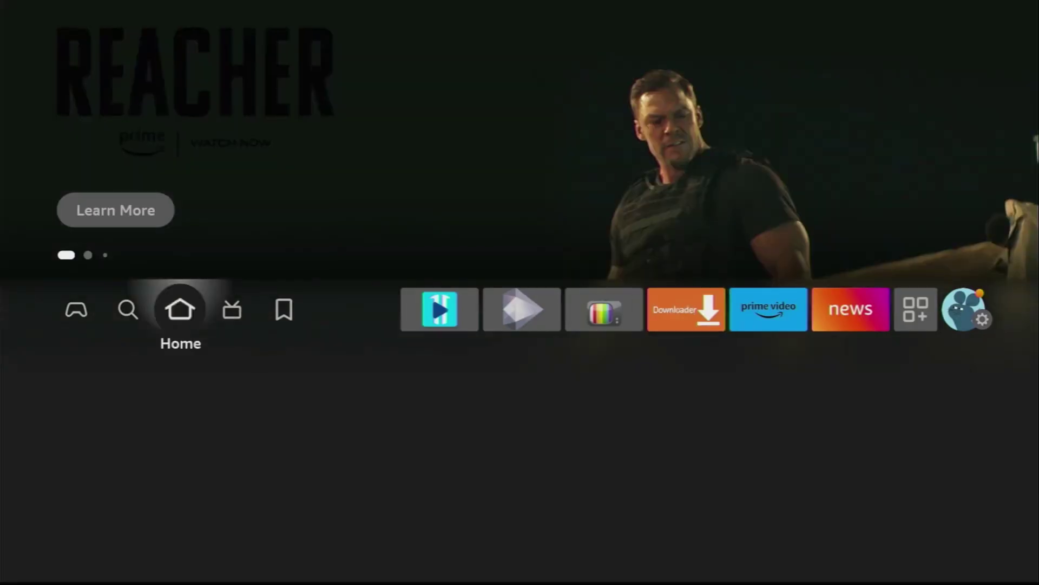
{"action": "key", "text": "Right"}
{"action": "key", "text": "Right"}
{"action": "key", "text": "Right"}
{"action": "key", "text": "Right"}
{"action": "key", "text": "Right"}
{"action": "key", "text": "Right"}
{"action": "key", "text": "Right"}
{"action": "key", "text": "Right"}
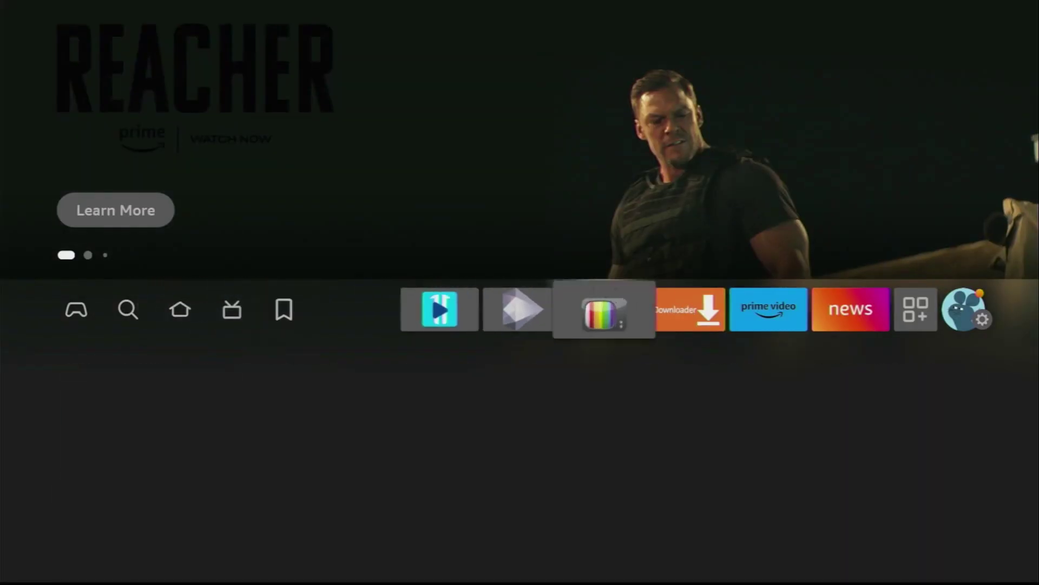
{"action": "key", "text": "Right"}
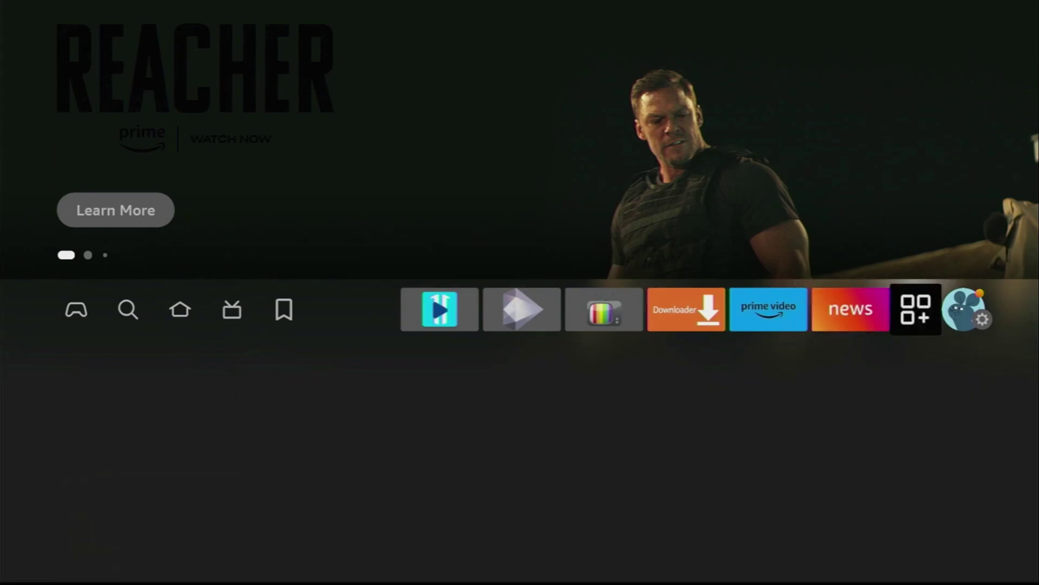
{"action": "key", "text": "Return"}
{"action": "key", "text": "Right"}
{"action": "key", "text": "Right"}
{"action": "key", "text": "Right"}
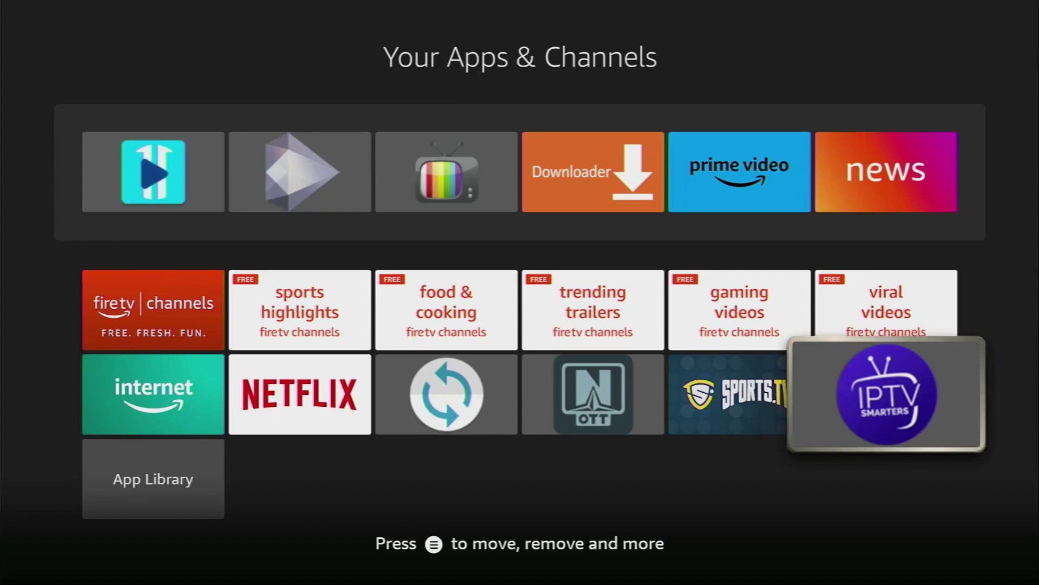
- Move the IPTV Smarters tile to the front of Your Apps & Channels
{"action": "key", "text": "Menu"}
{"action": "key", "text": "Down"}
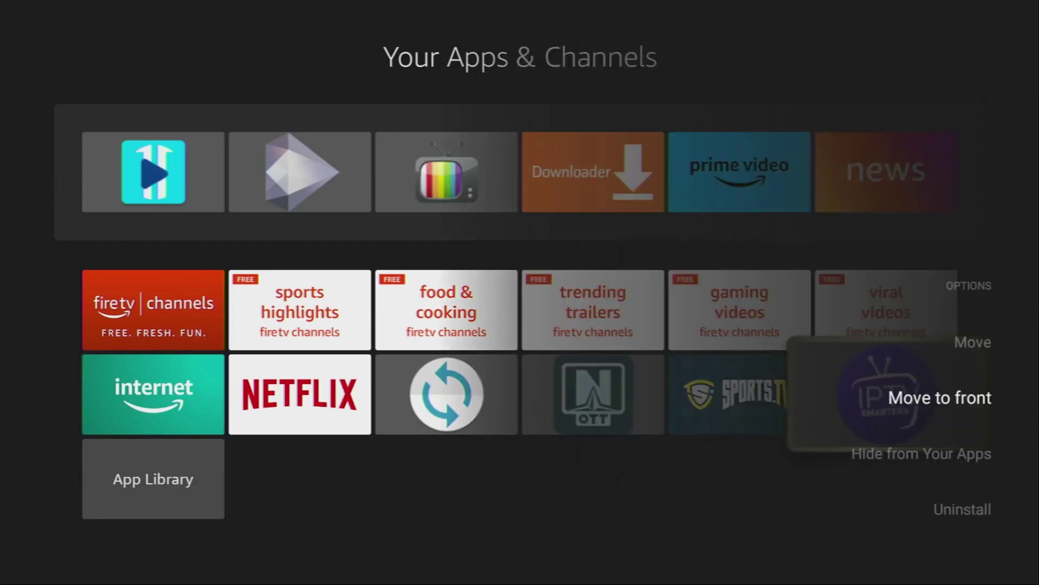
{"action": "key", "text": "Return"}
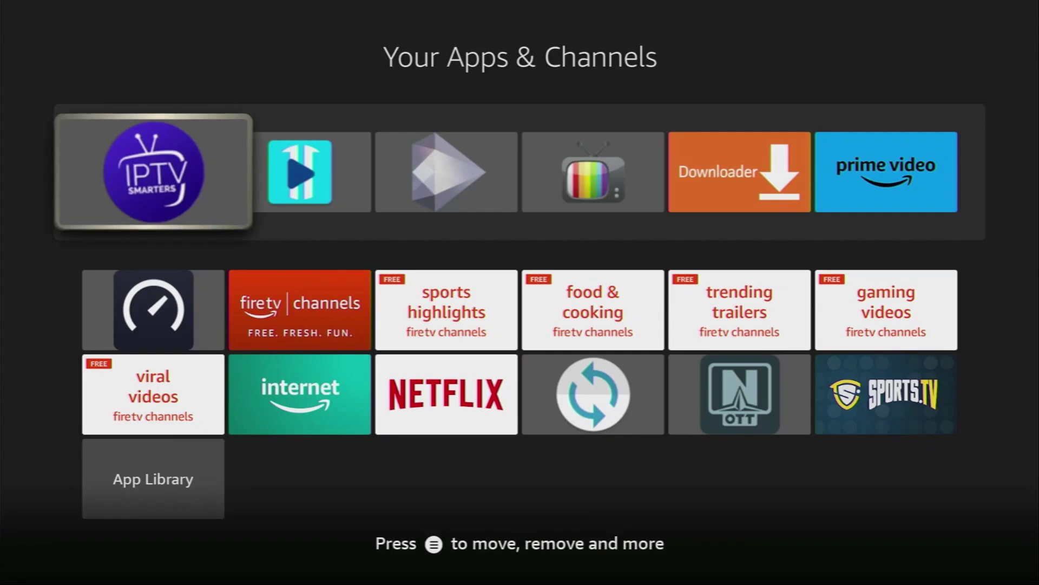
- Bring focus back to IPTV Smarters Pro in the apps grid and launch it
{"action": "key", "text": "Down"}
{"action": "key", "text": "Down"}
{"action": "key", "text": "Down"}
{"action": "key", "text": "Up"}
{"action": "key", "text": "Up"}
{"action": "key", "text": "Up"}
{"action": "key", "text": "Up"}
{"action": "key", "text": "Up"}
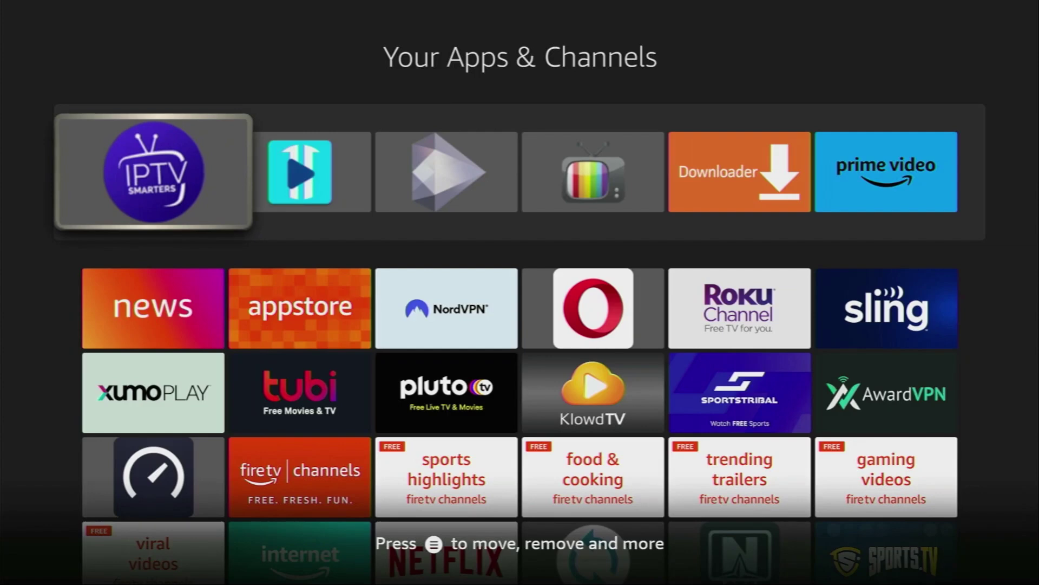
{"action": "key", "text": "Right"}
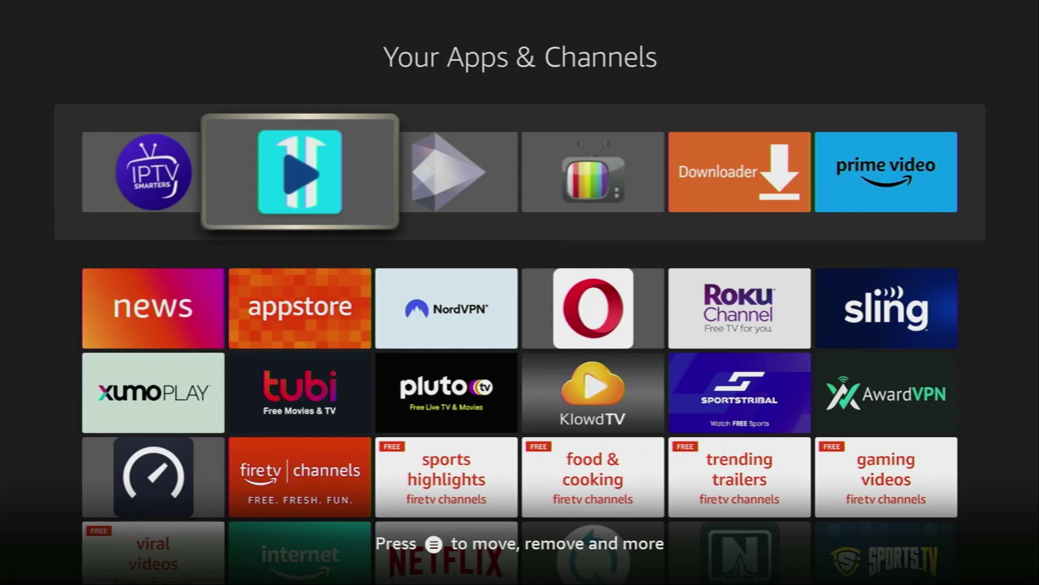
{"action": "key", "text": "Left"}
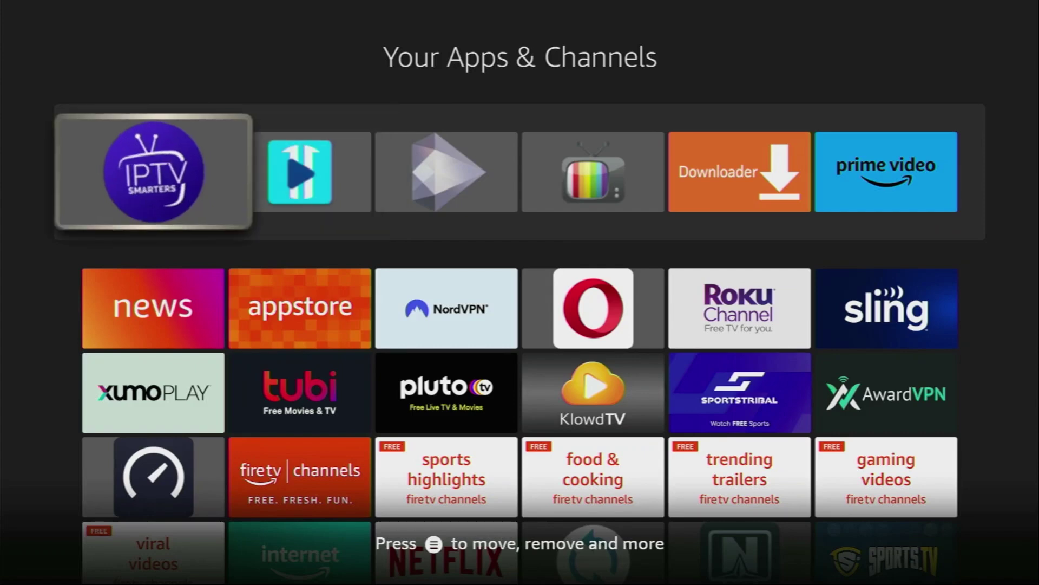
{"action": "key", "text": "Down"}
{"action": "key", "text": "Right"}
{"action": "key", "text": "Right"}
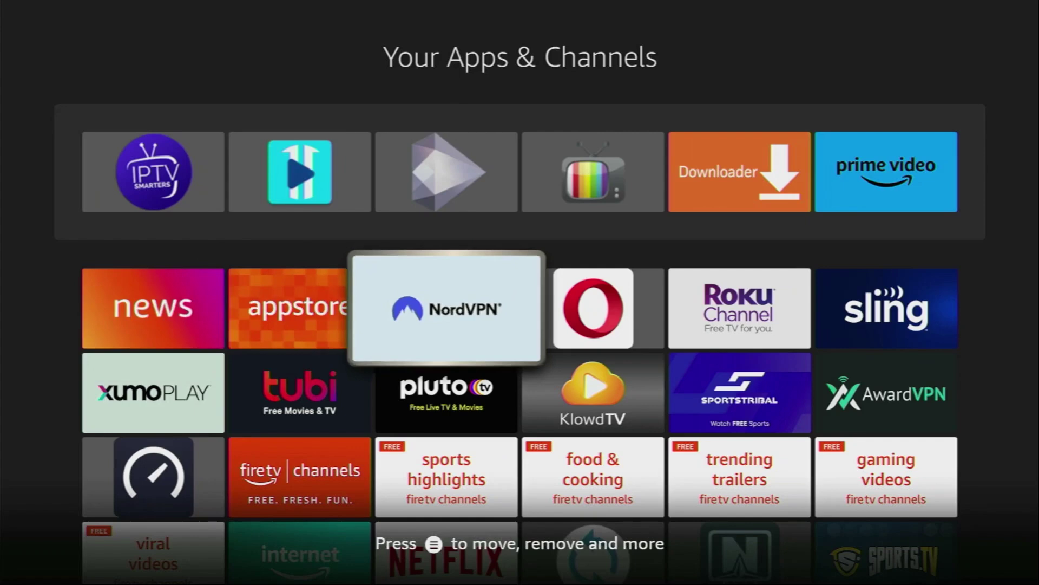
{"action": "key", "text": "Left"}
{"action": "key", "text": "Left"}
{"action": "key", "text": "Up"}
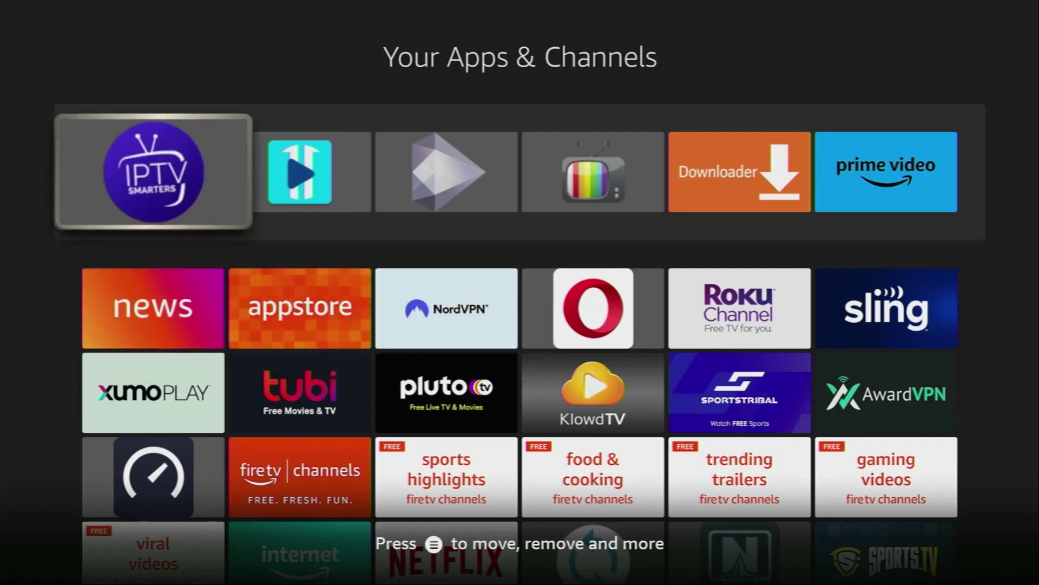
{"action": "key", "text": "Return"}
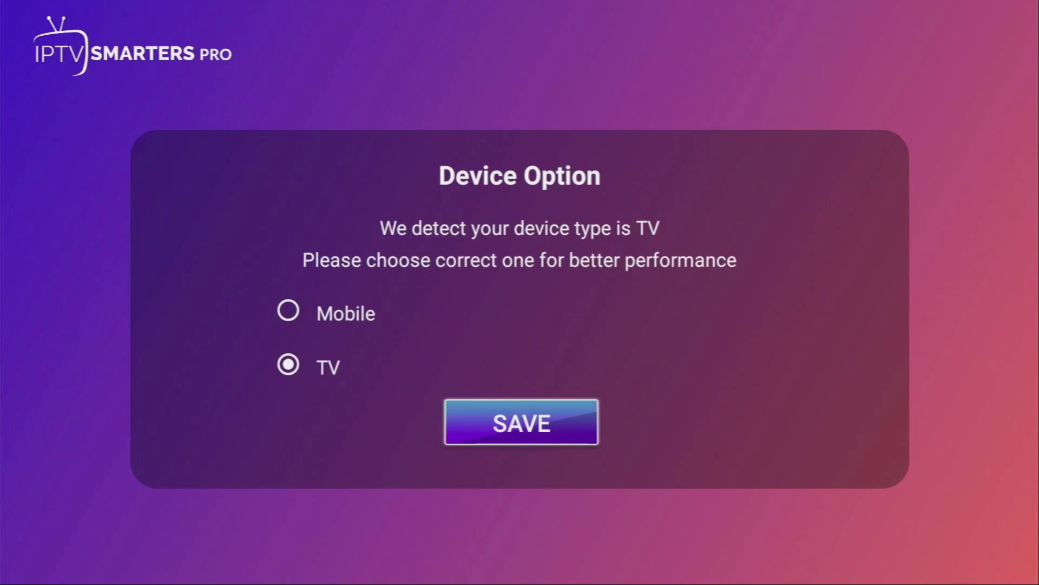
- Save TV as the device type and accept the License Agreement
{"action": "key", "text": "Return"}
{"action": "key", "text": "Down"}
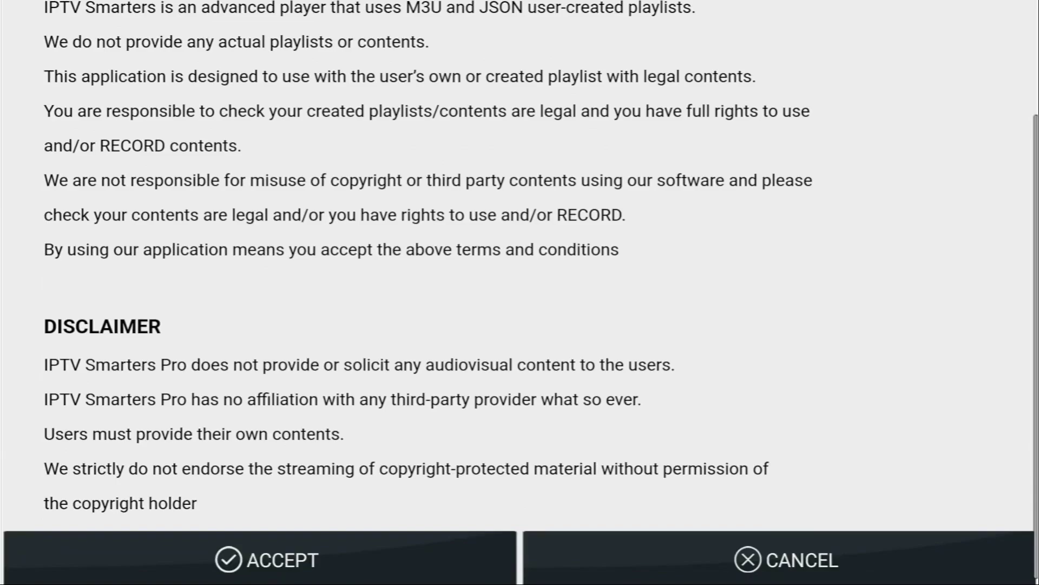
{"action": "key", "text": "Return"}
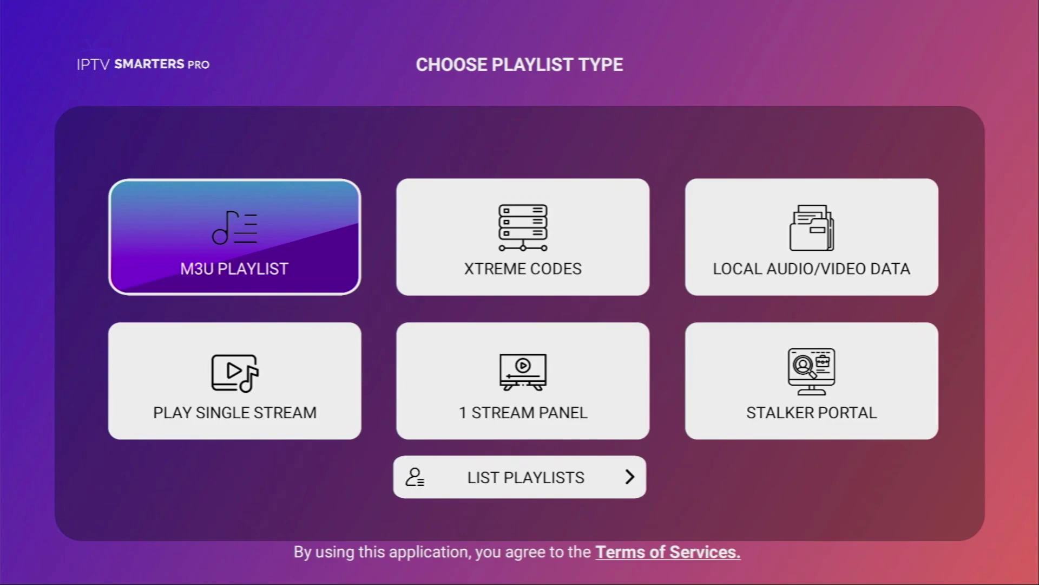
{"action": "key", "text": "Return"}
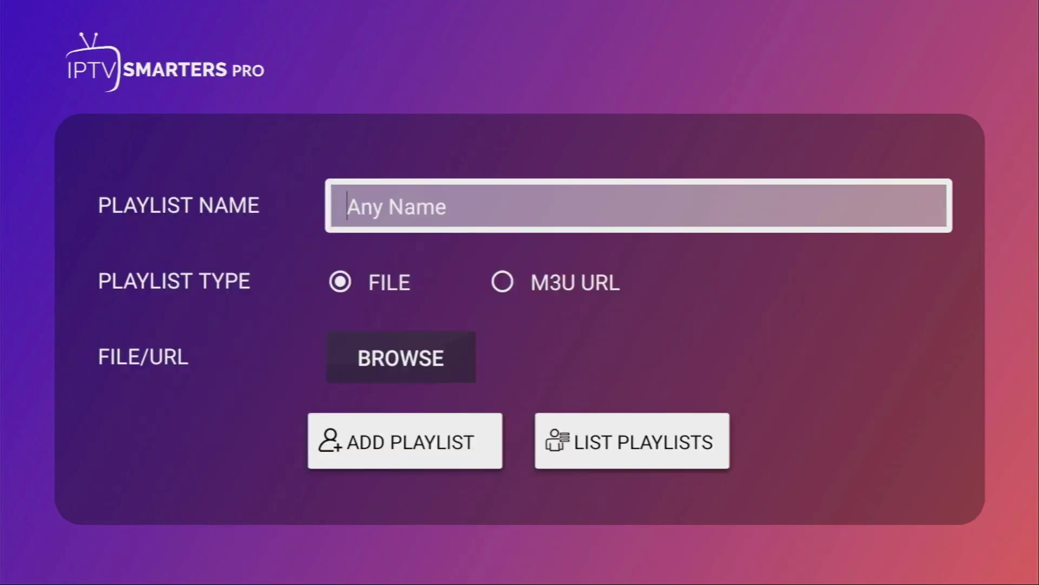
{"action": "key", "text": "Down"}
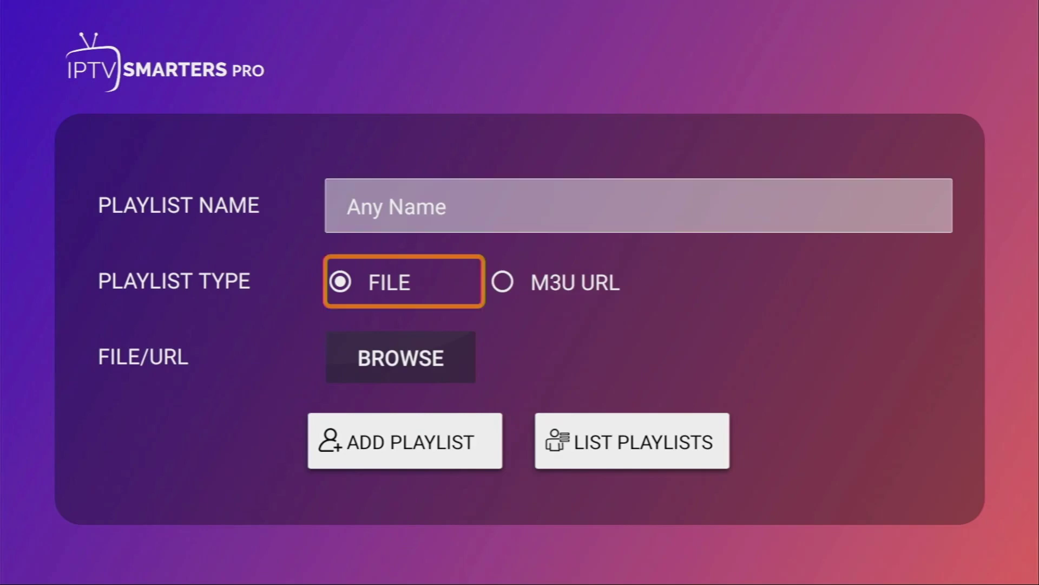
{"action": "key", "text": "Right"}
{"action": "key", "text": "Return"}
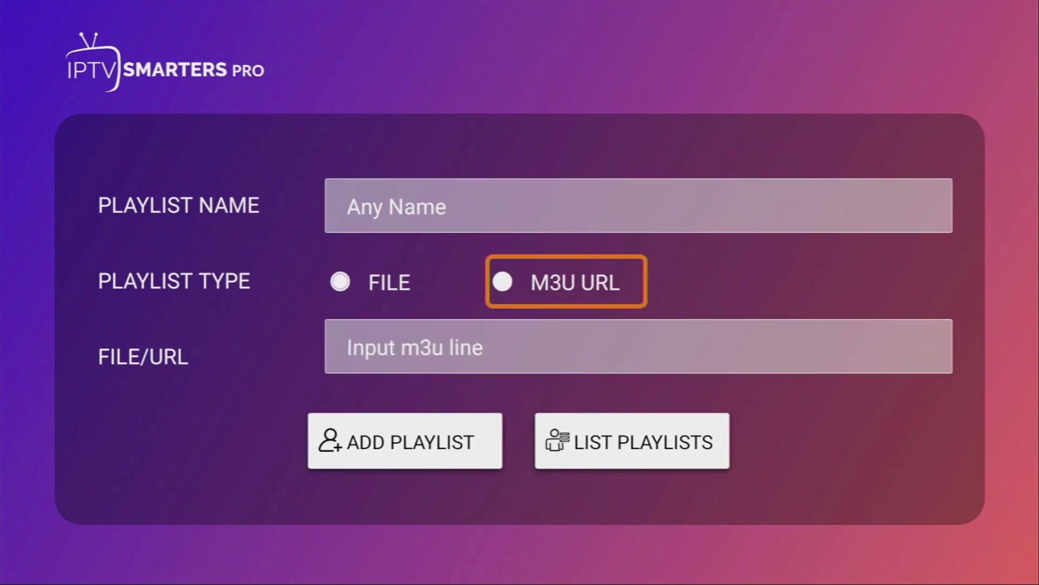
{"action": "key", "text": "Down"}
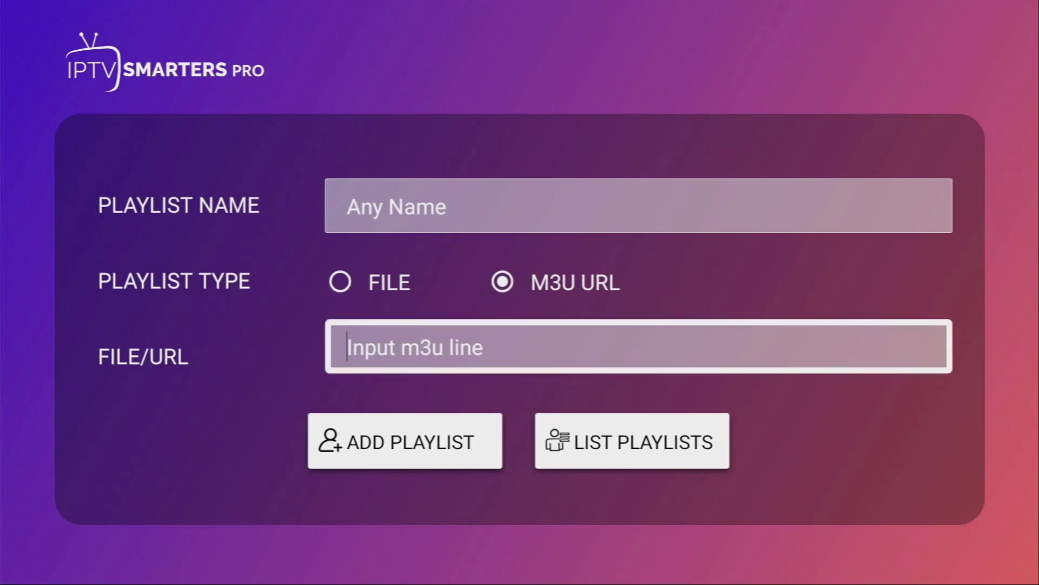
{"action": "key", "text": "Down"}
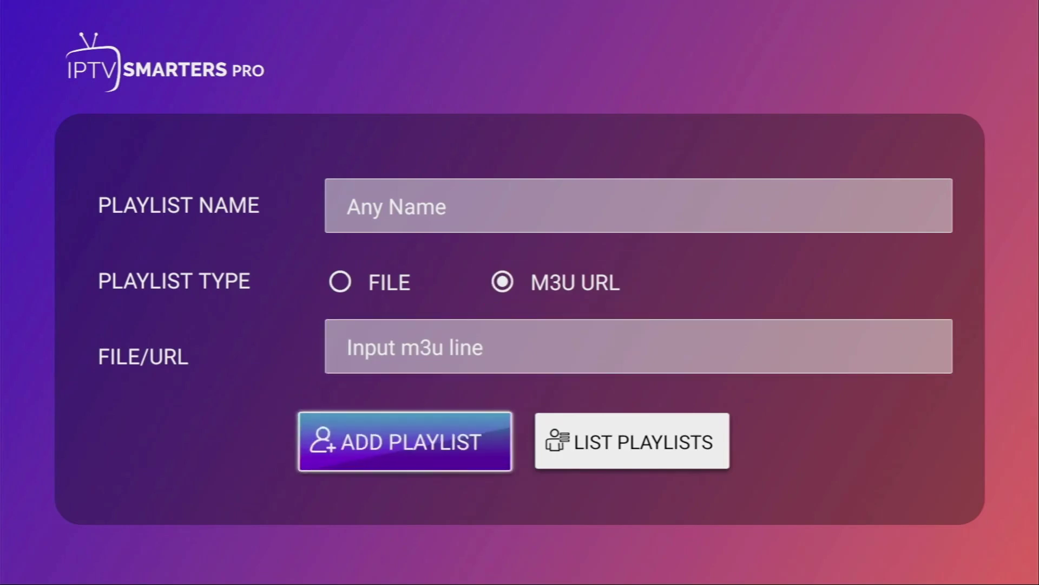
{"action": "key", "text": "Right"}
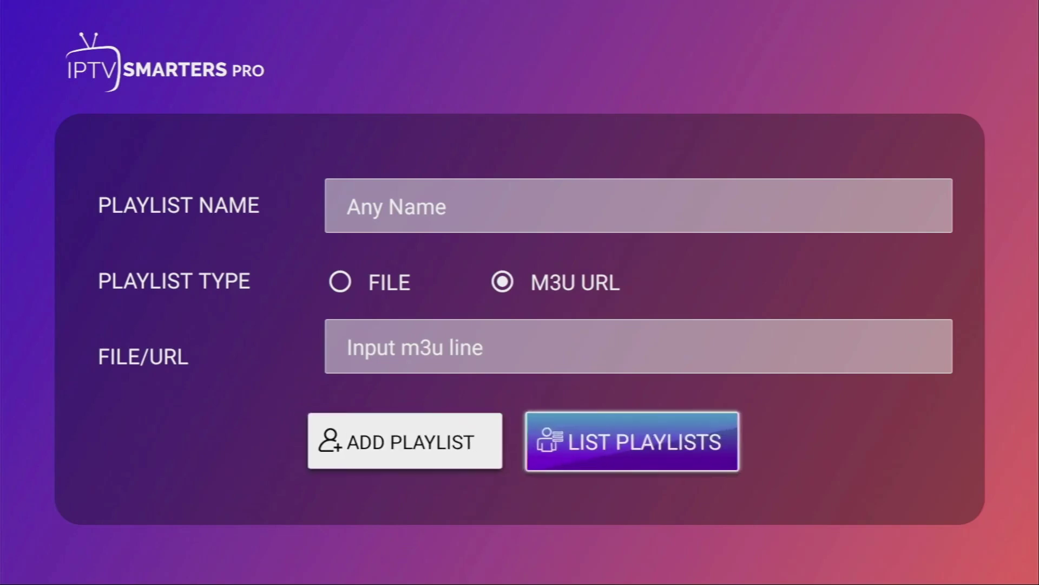
{"action": "key", "text": "Escape"}
{"action": "key", "text": "Right"}
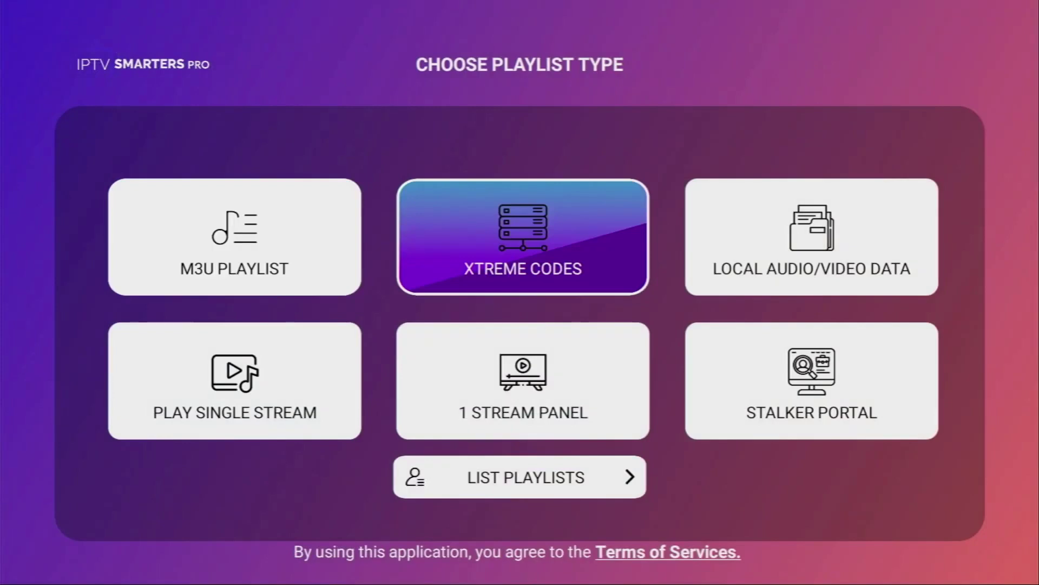
{"action": "key", "text": "Return"}
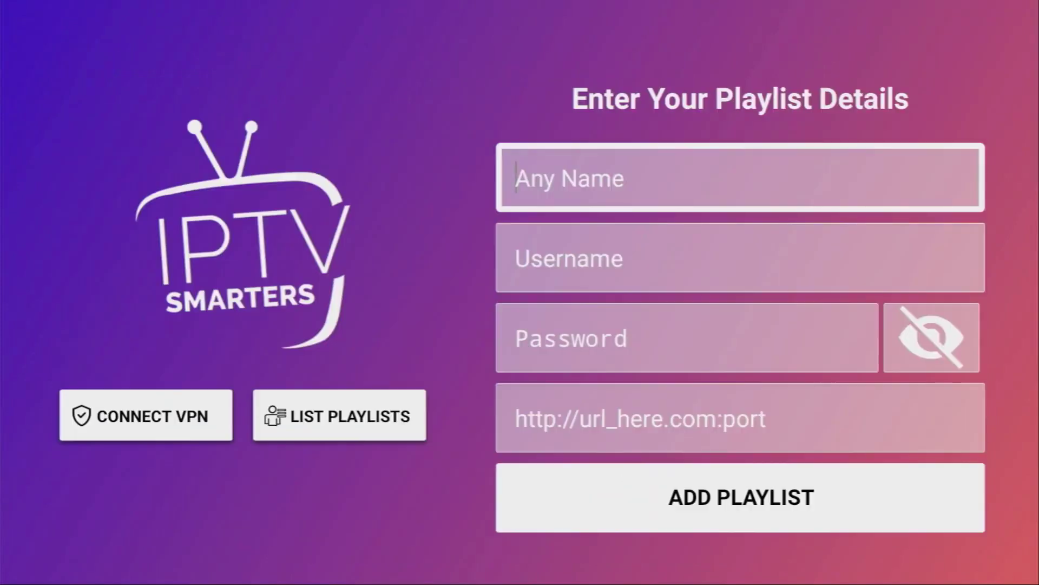
{"action": "key", "text": "Down"}
{"action": "key", "text": "Down"}
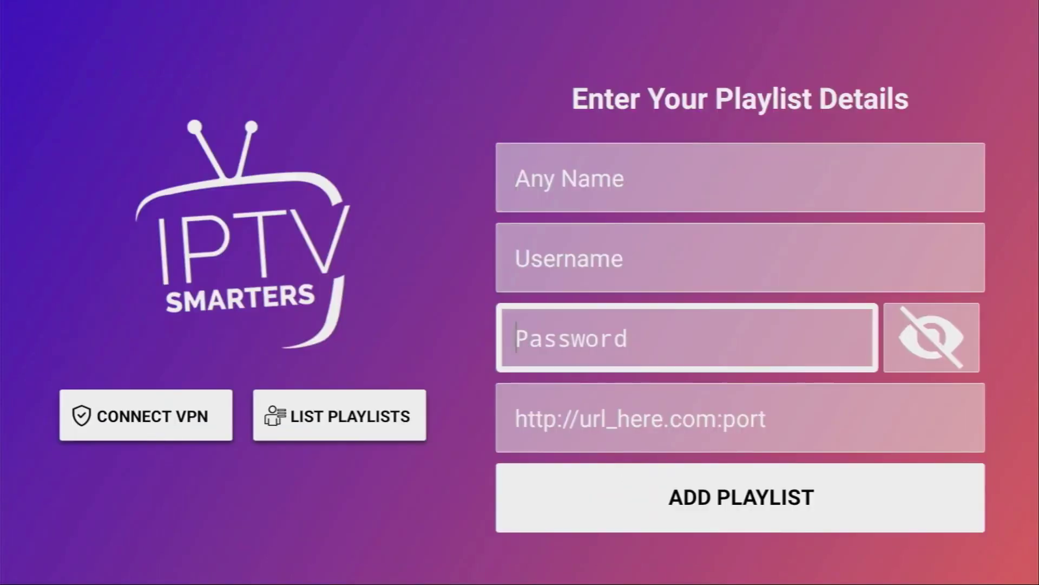
{"action": "key", "text": "Up"}
{"action": "key", "text": "Down"}
{"action": "key", "text": "Down"}
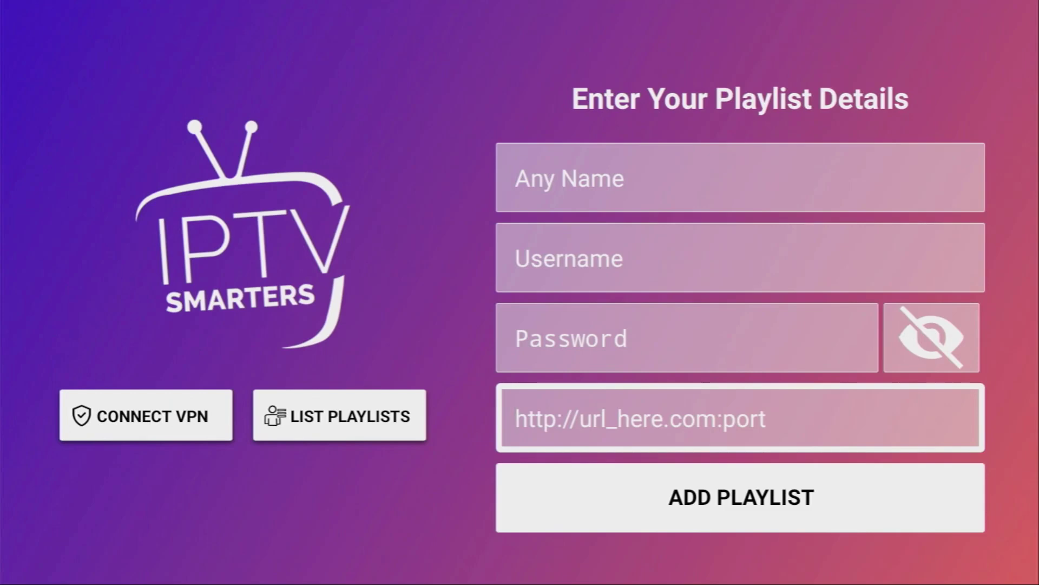
{"action": "key", "text": "Down"}
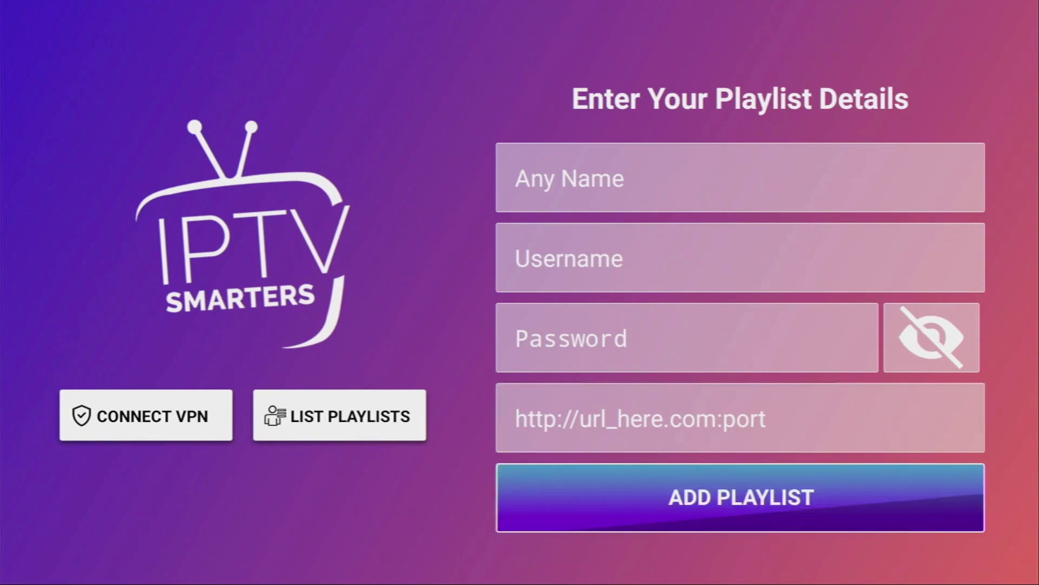
{"action": "key", "text": "Escape"}
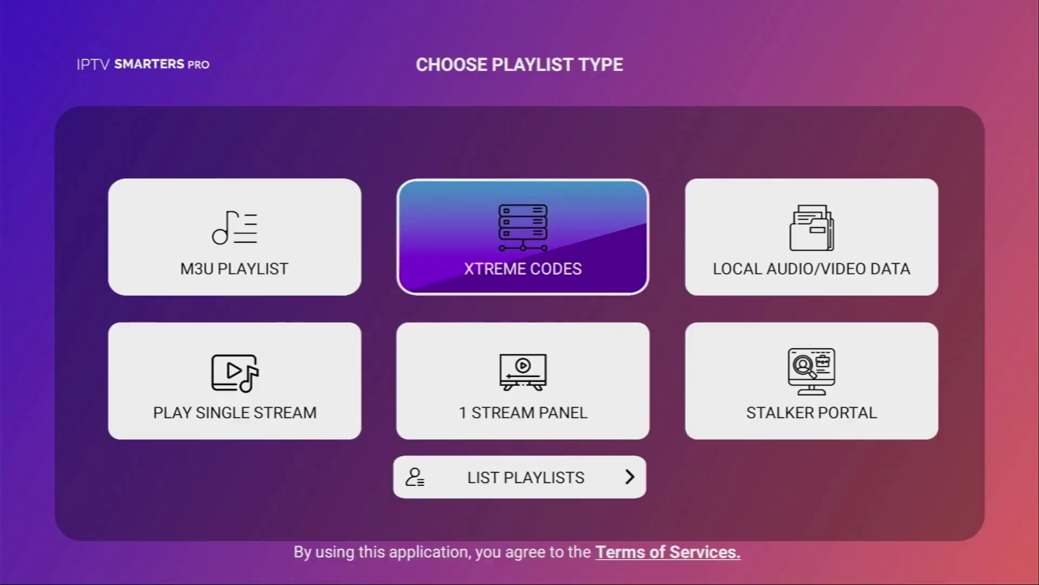
- Choose LIST PLAYLISTS on Choose Playlist Type to show the empty playlist list
{"action": "key", "text": "Down"}
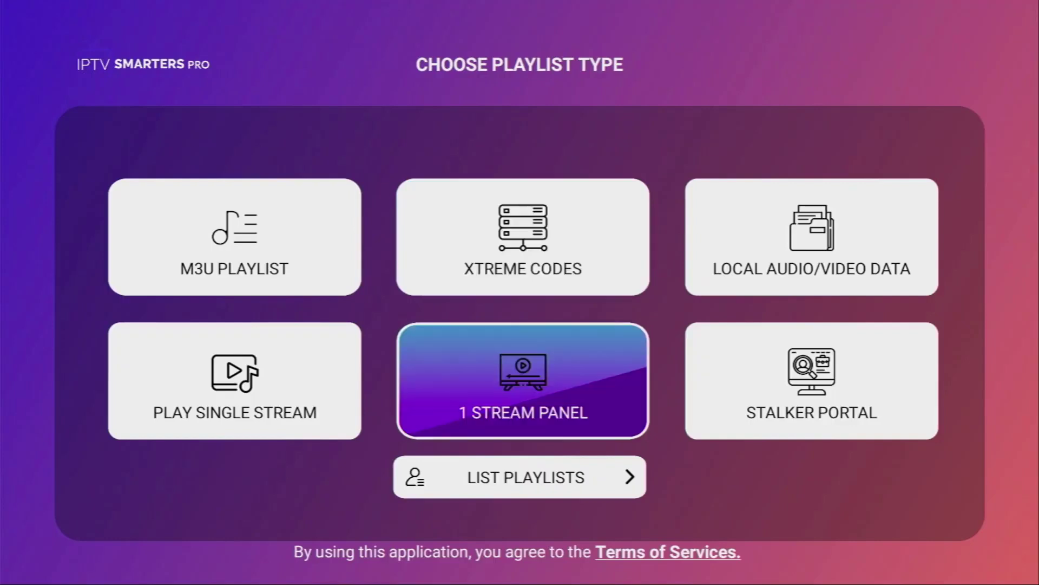
{"action": "key", "text": "Down"}
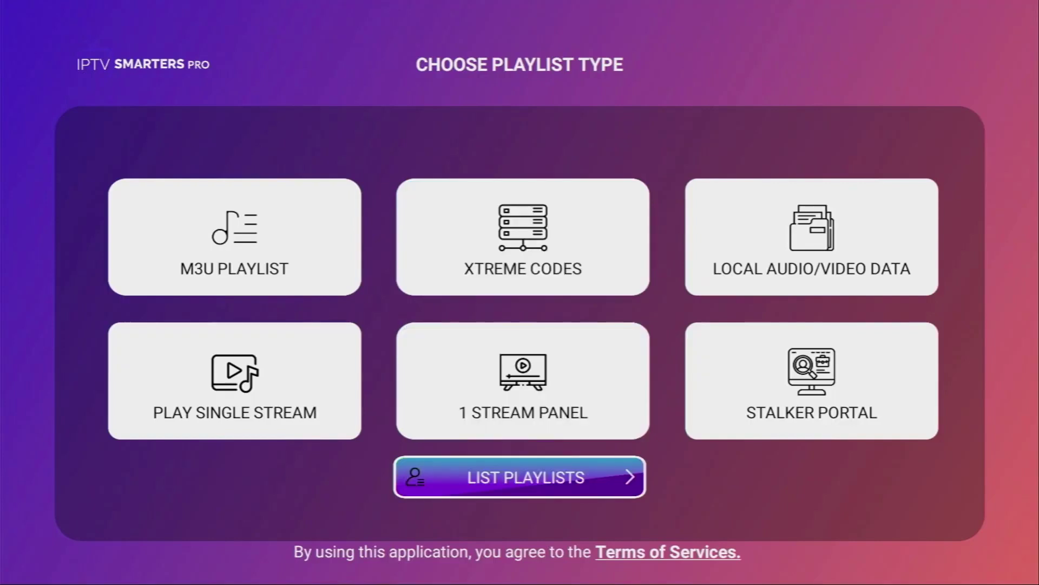
{"action": "key", "text": "Return"}
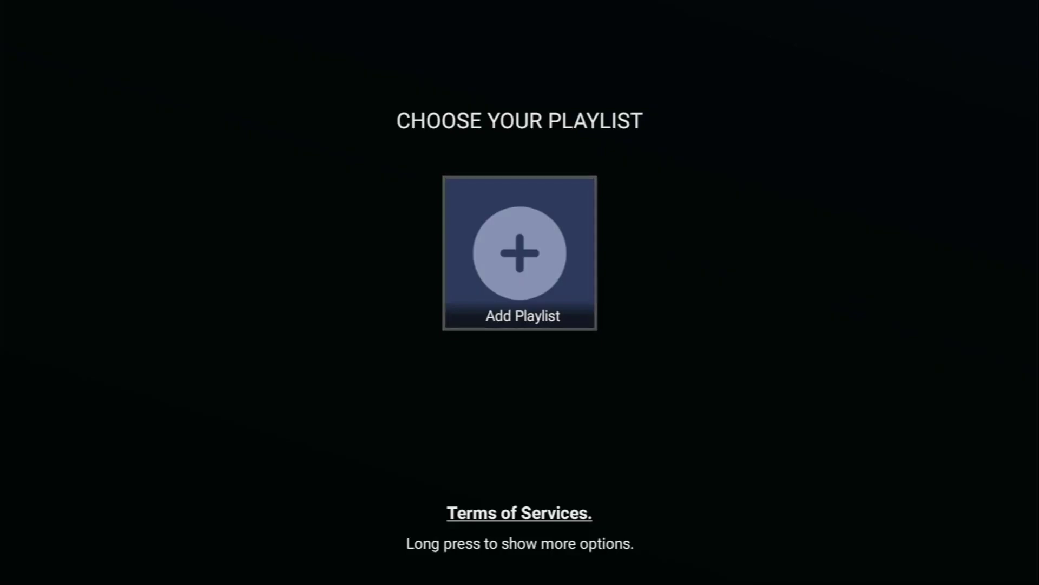